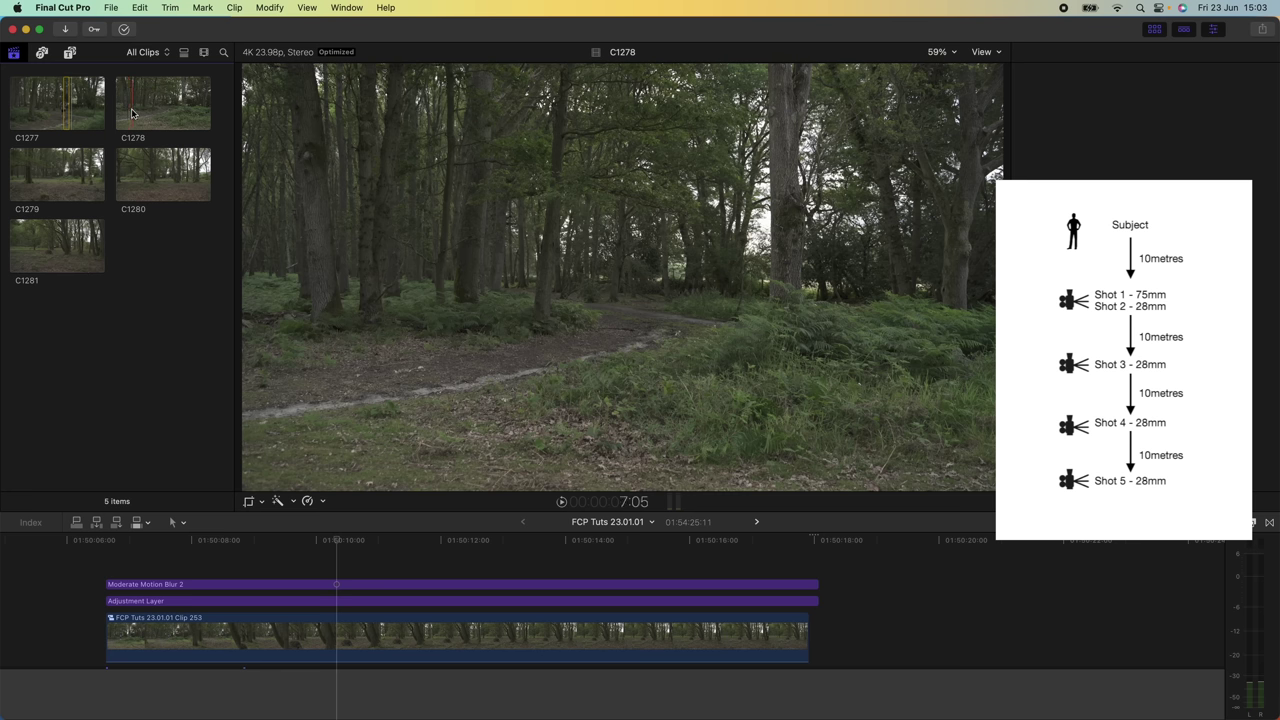
Preview the forest shots, then append C1277 to the timeline and lengthen it.
{"action": "key", "text": "space"}
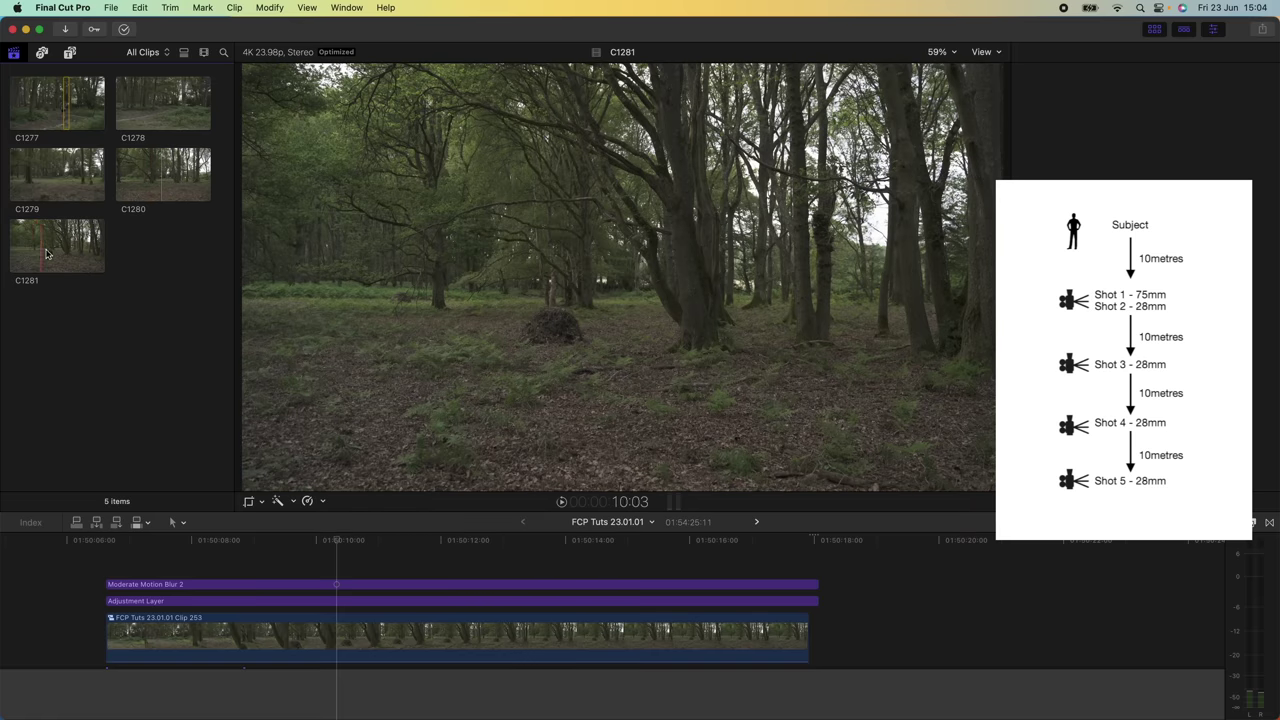
{"action": "key", "text": "space"}
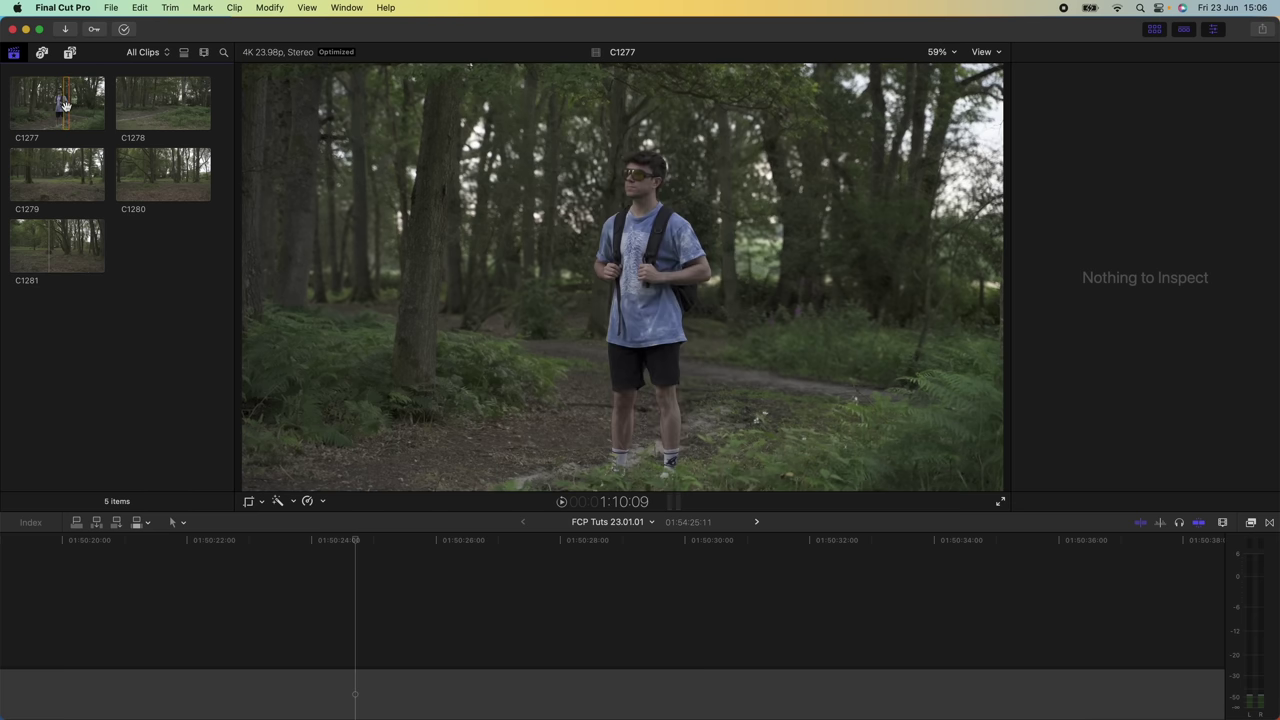
{"action": "left_click", "coordinate": [63, 104]}
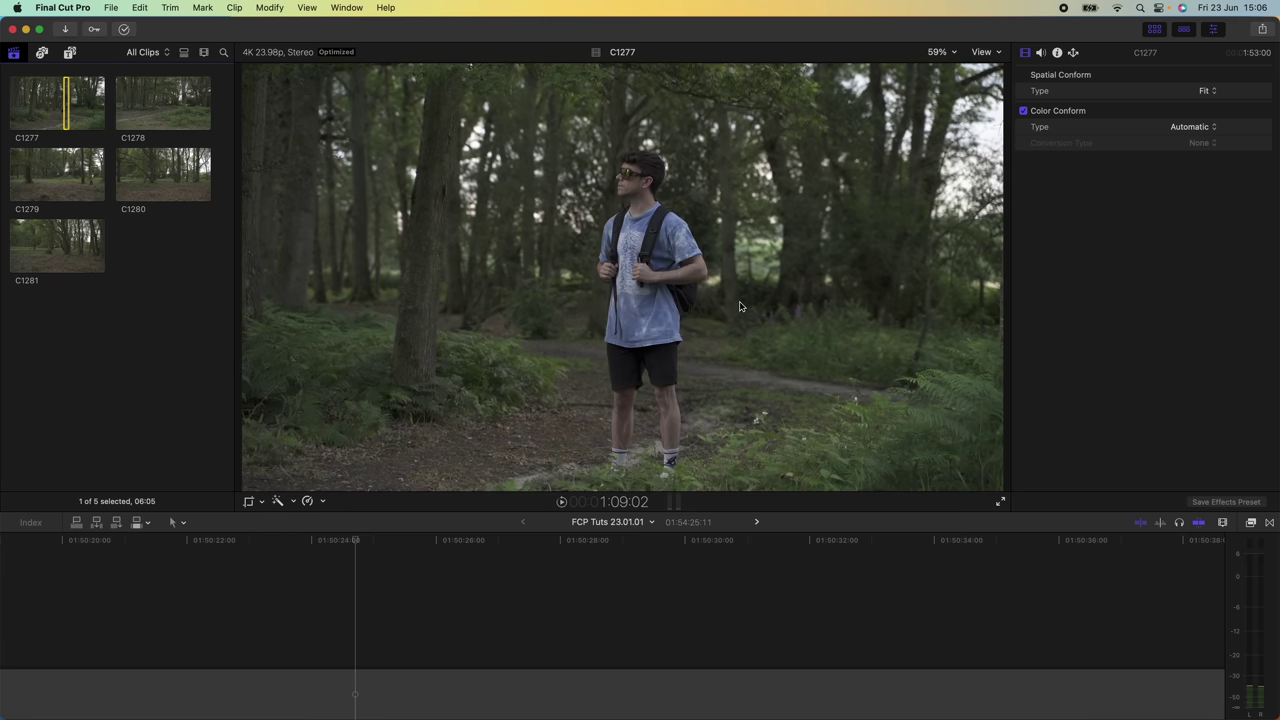
{"action": "key", "text": "e"}
{"action": "left_click_drag", "start_coordinate": [742, 630], "coordinate": [1188, 623]}
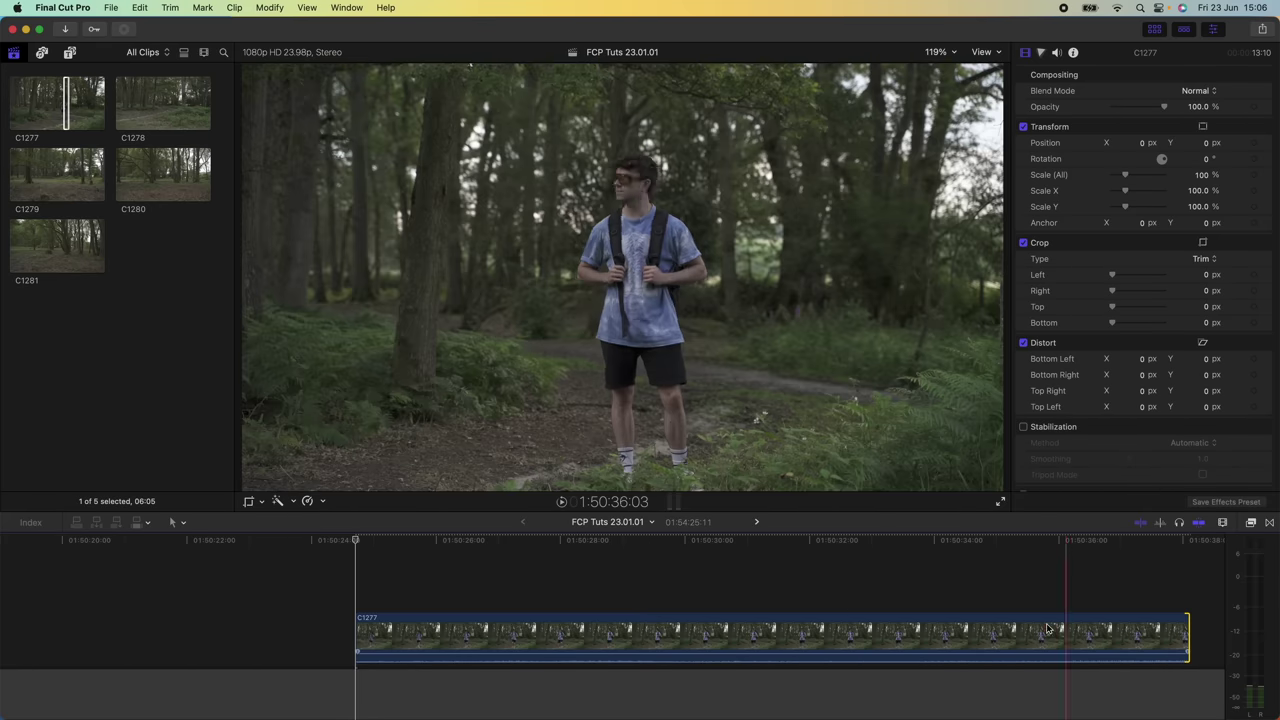
{"action": "scroll", "coordinate": [1048, 628], "scroll_direction": "down", "scroll_amount": 3}
{"action": "scroll", "coordinate": [1048, 628], "scroll_direction": "right", "scroll_amount": 3}
{"action": "left_click_drag", "start_coordinate": [977, 628], "coordinate": [1128, 628]}
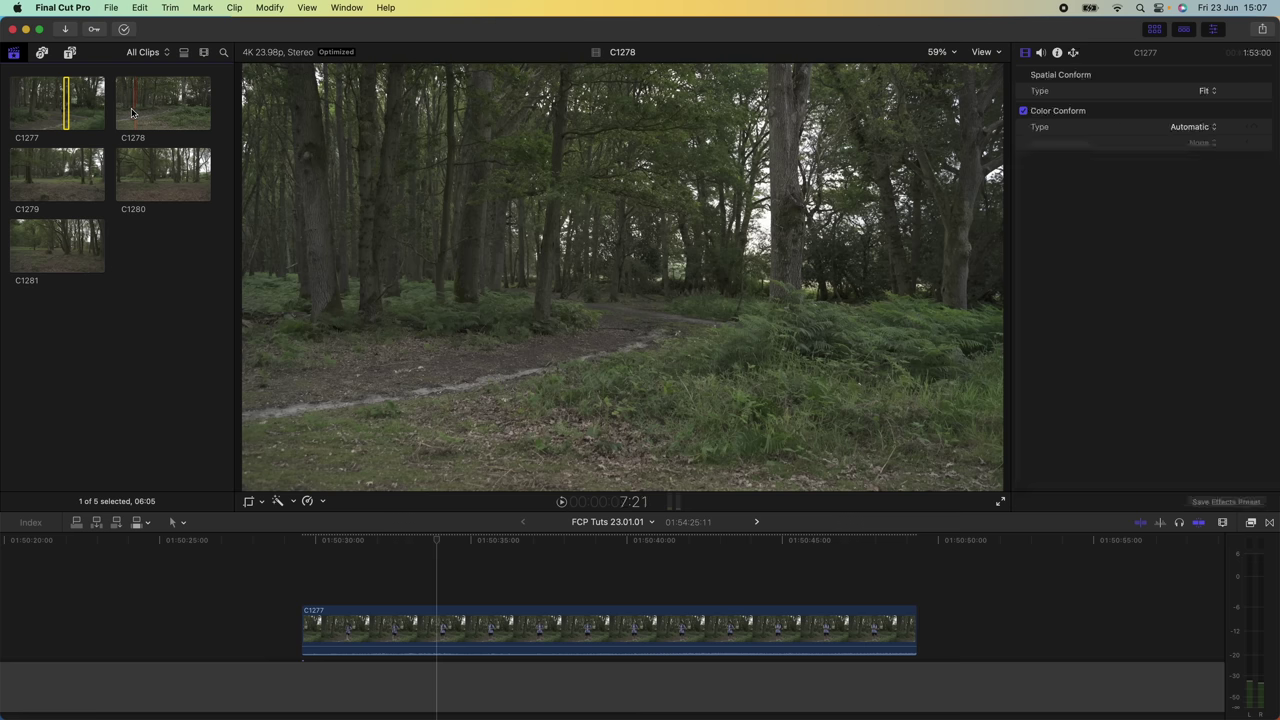
Connect a C1278 range with C1277 and scale C1277 down to 39%.
{"action": "left_click_drag", "start_coordinate": [135, 110], "coordinate": [307, 652]}
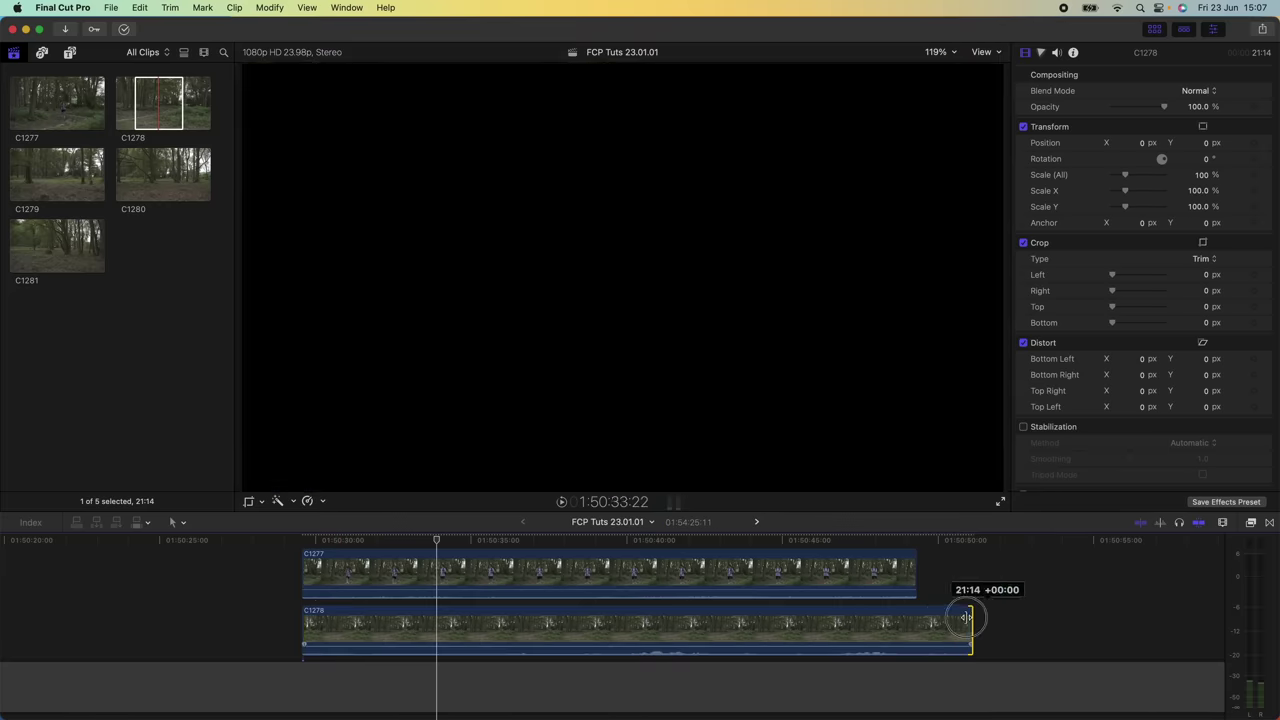
{"action": "left_click_drag", "start_coordinate": [971, 623], "coordinate": [915, 623]}
{"action": "left_click", "coordinate": [385, 542]}
{"action": "left_click_drag", "start_coordinate": [1125, 174], "coordinate": [1118, 174]}
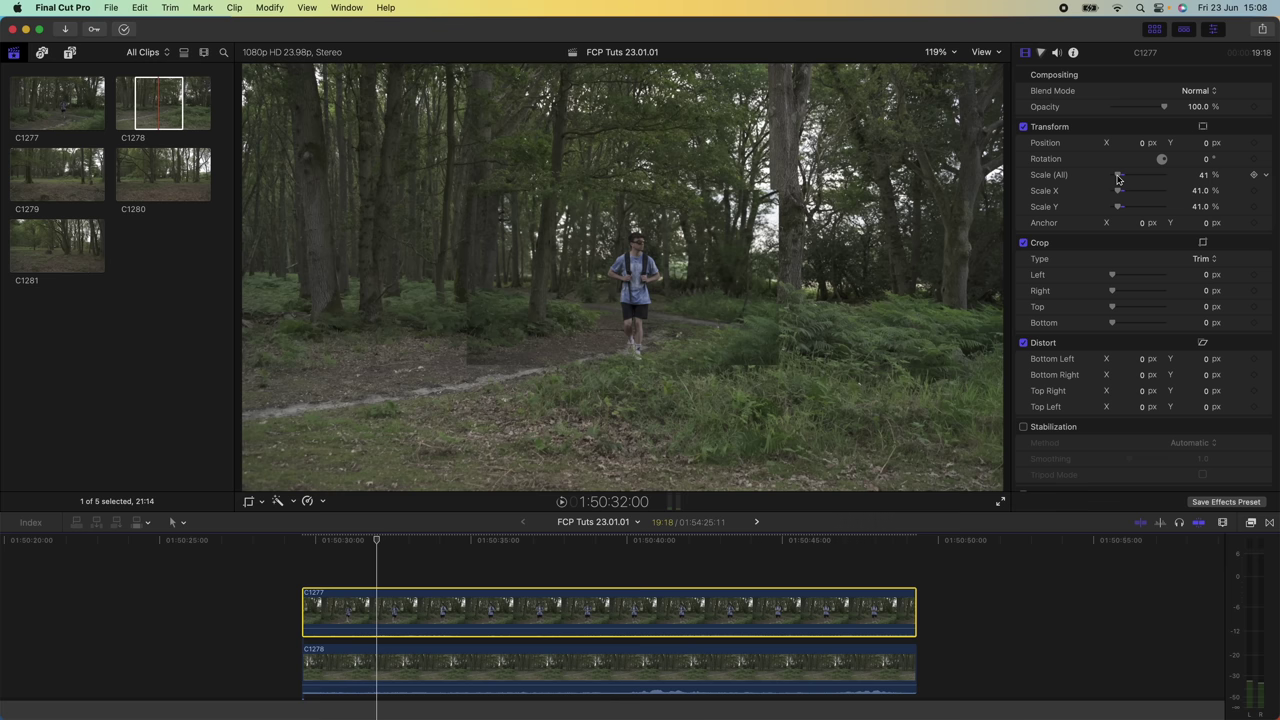
{"action": "left_click_drag", "start_coordinate": [1118, 178], "coordinate": [1117, 178]}
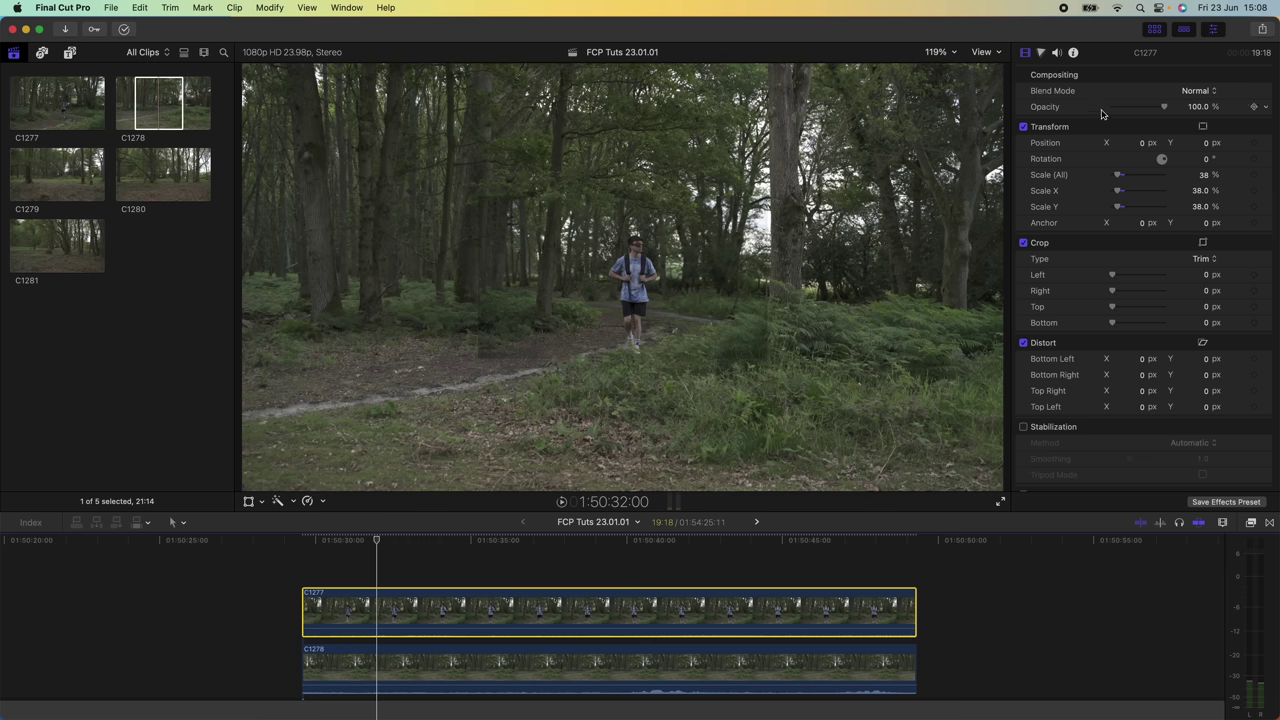
{"action": "left_click_drag", "start_coordinate": [1137, 111], "coordinate": [1186, 108]}
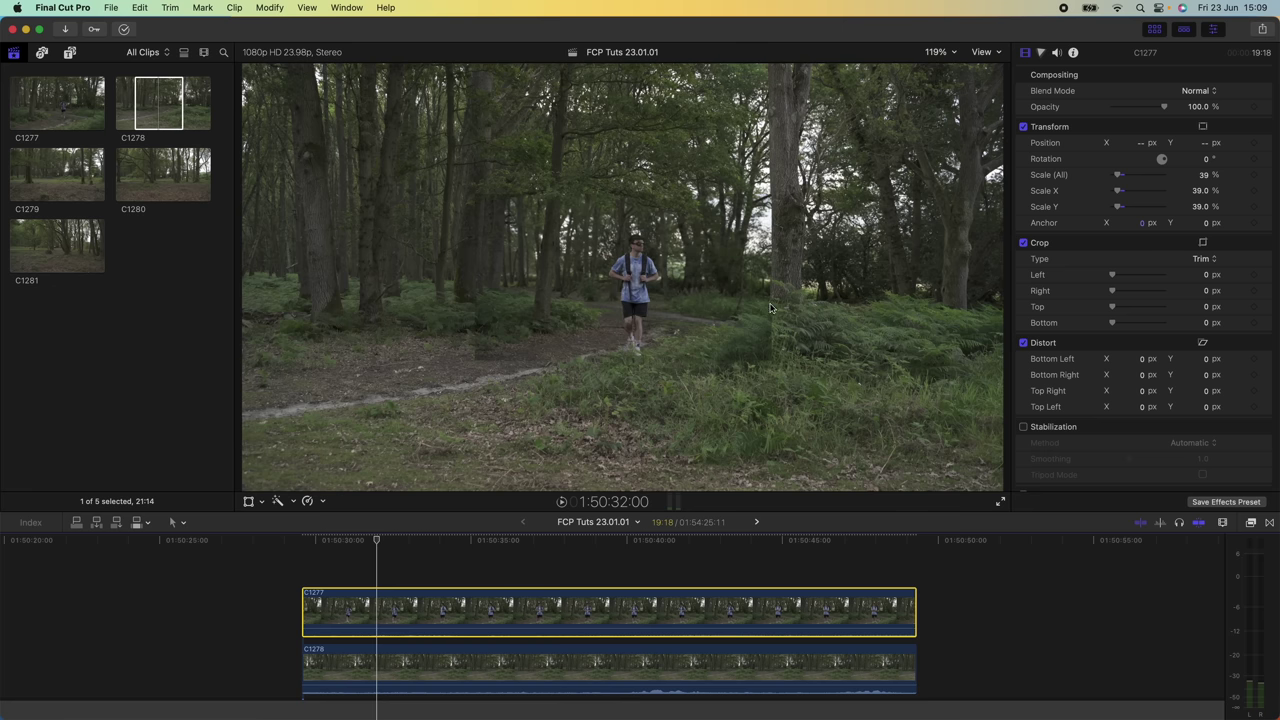
{"action": "left_click", "coordinate": [1252, 523]}
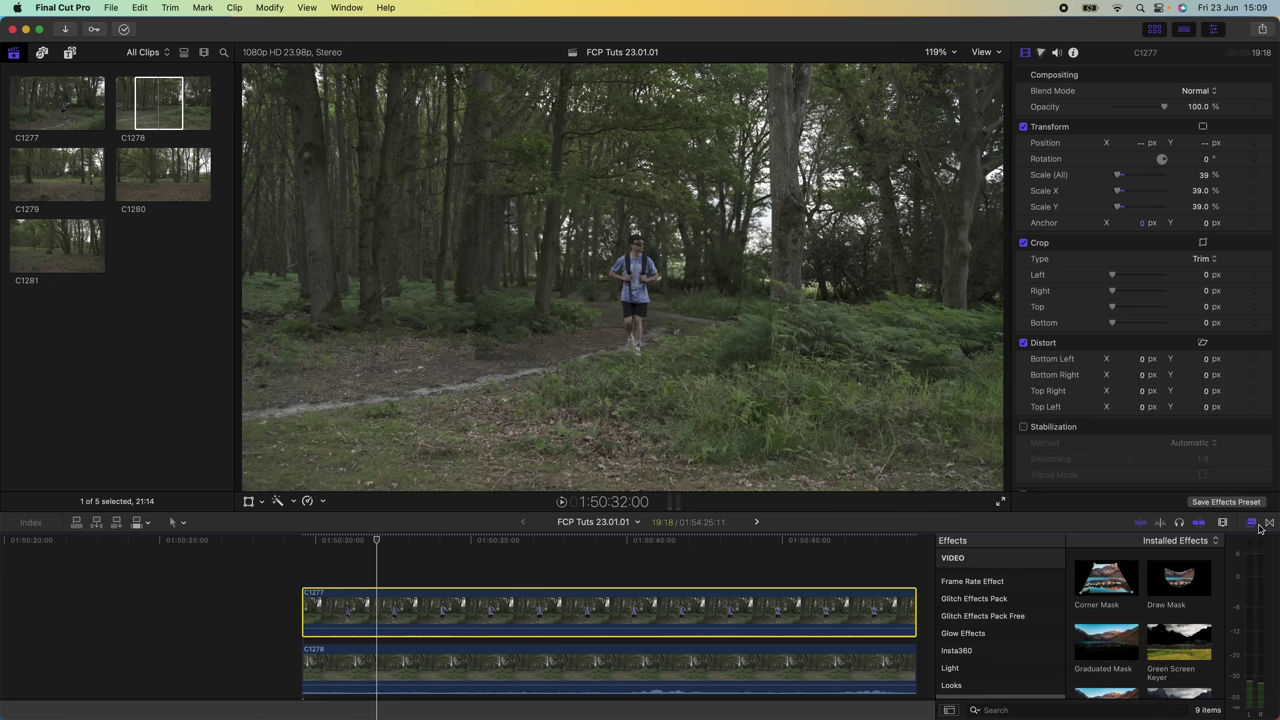
Try a Shape Mask on C1277, adjusting its feather and position, then disable it.
{"action": "scroll", "coordinate": [1000, 630], "scroll_direction": "down", "scroll_amount": 4}
{"action": "left_click", "coordinate": [1008, 622]}
{"action": "scroll", "coordinate": [1185, 626], "scroll_direction": "down", "scroll_amount": 5}
{"action": "left_click_drag", "start_coordinate": [1180, 607], "coordinate": [605, 610]}
{"action": "left_click_drag", "start_coordinate": [762, 243], "coordinate": [755, 247]}
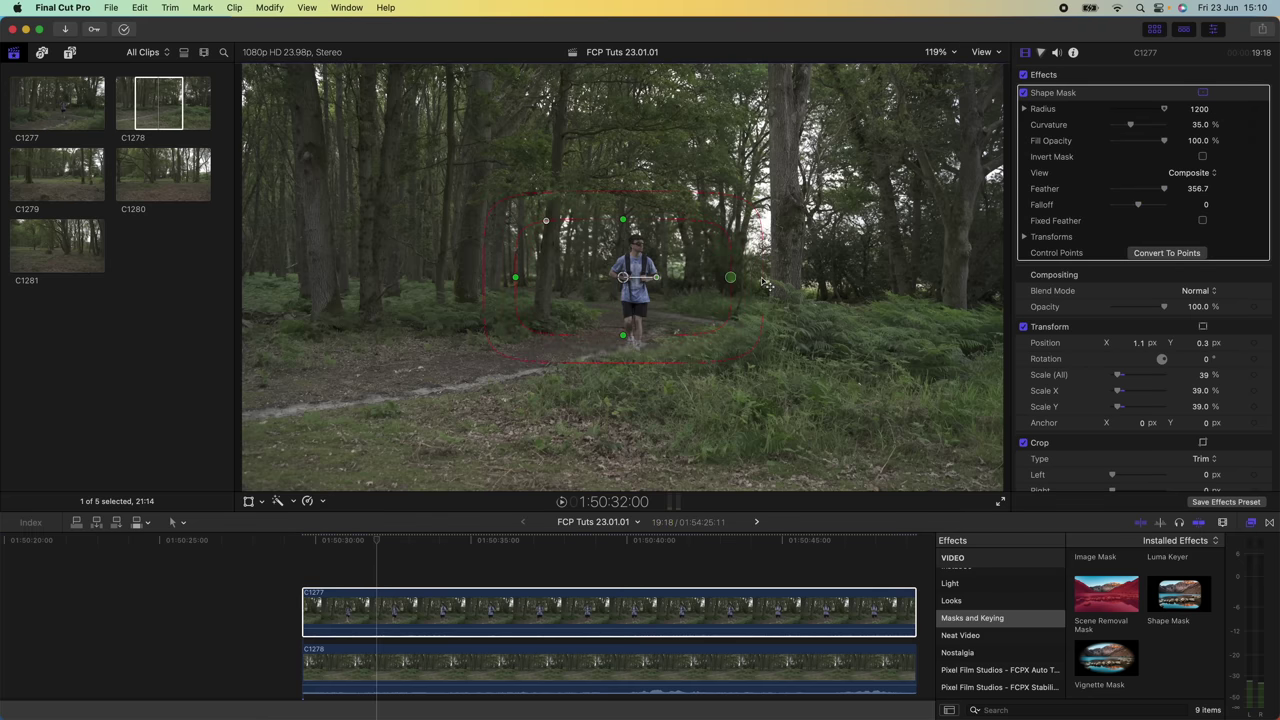
{"action": "left_click_drag", "start_coordinate": [623, 338], "coordinate": [625, 388]}
{"action": "left_click", "coordinate": [1023, 92]}
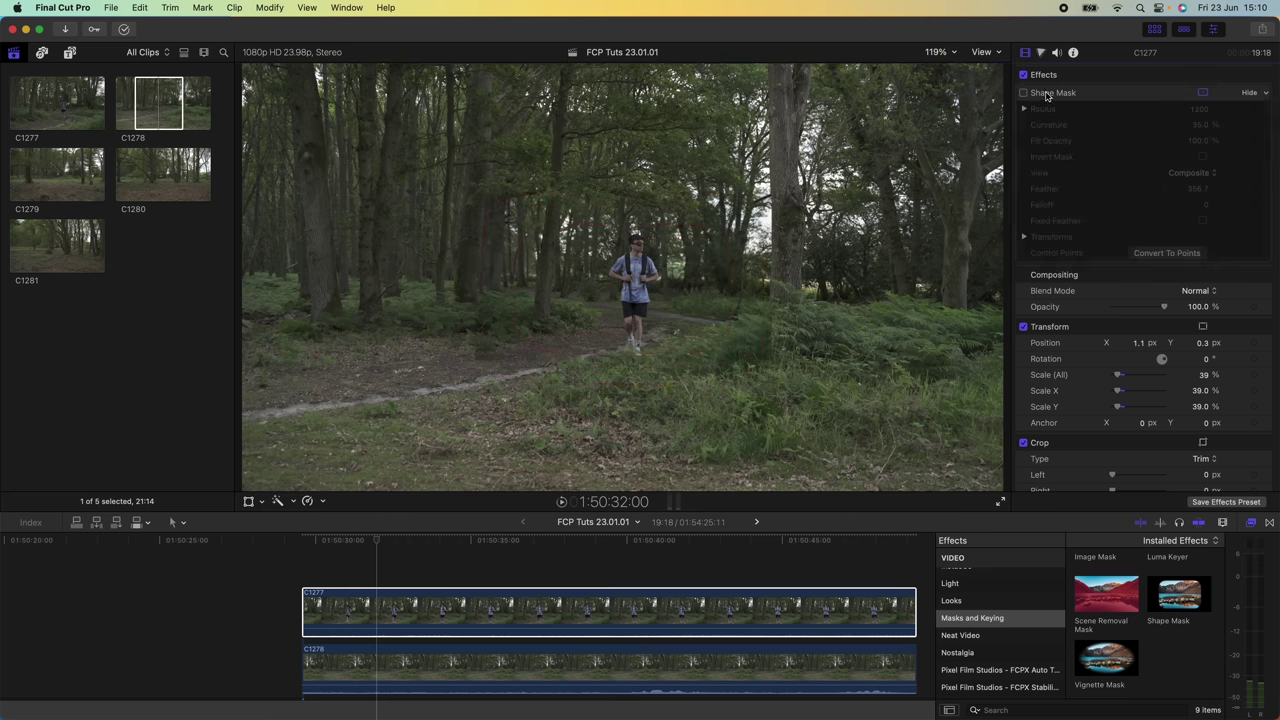
Draw a mask around the runner on C1277, feather it to 130, and select both clips.
{"action": "scroll", "coordinate": [1166, 611], "scroll_direction": "up", "scroll_amount": 3}
{"action": "mouse_move", "coordinate": [1179, 580]}
{"action": "left_mouse_down"}
{"action": "mouse_move", "coordinate": [543, 590]}
{"action": "mouse_move", "coordinate": [528, 607]}
{"action": "left_mouse_up"}
{"action": "left_click", "coordinate": [510, 342]}
{"action": "left_click", "coordinate": [490, 205]}
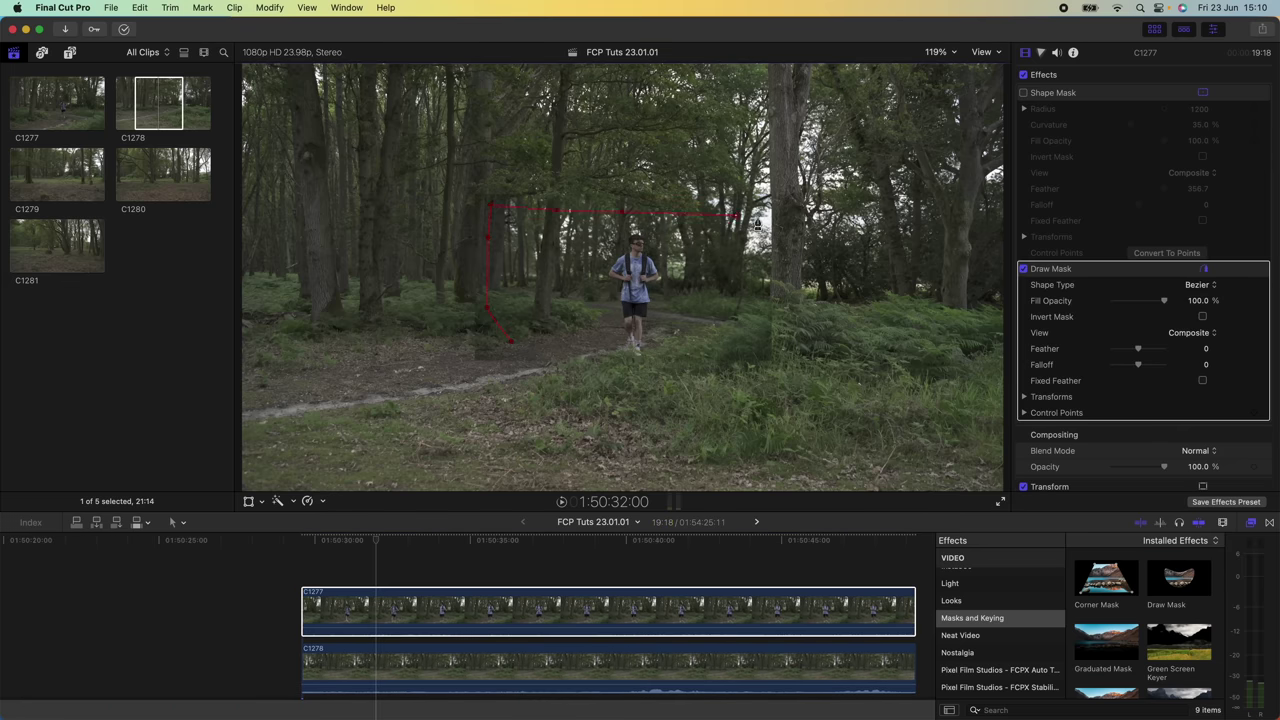
{"action": "left_click", "coordinate": [761, 219]}
{"action": "left_click", "coordinate": [756, 331]}
{"action": "left_click", "coordinate": [726, 340]}
{"action": "left_click_drag", "start_coordinate": [1138, 350], "coordinate": [1230, 355]}
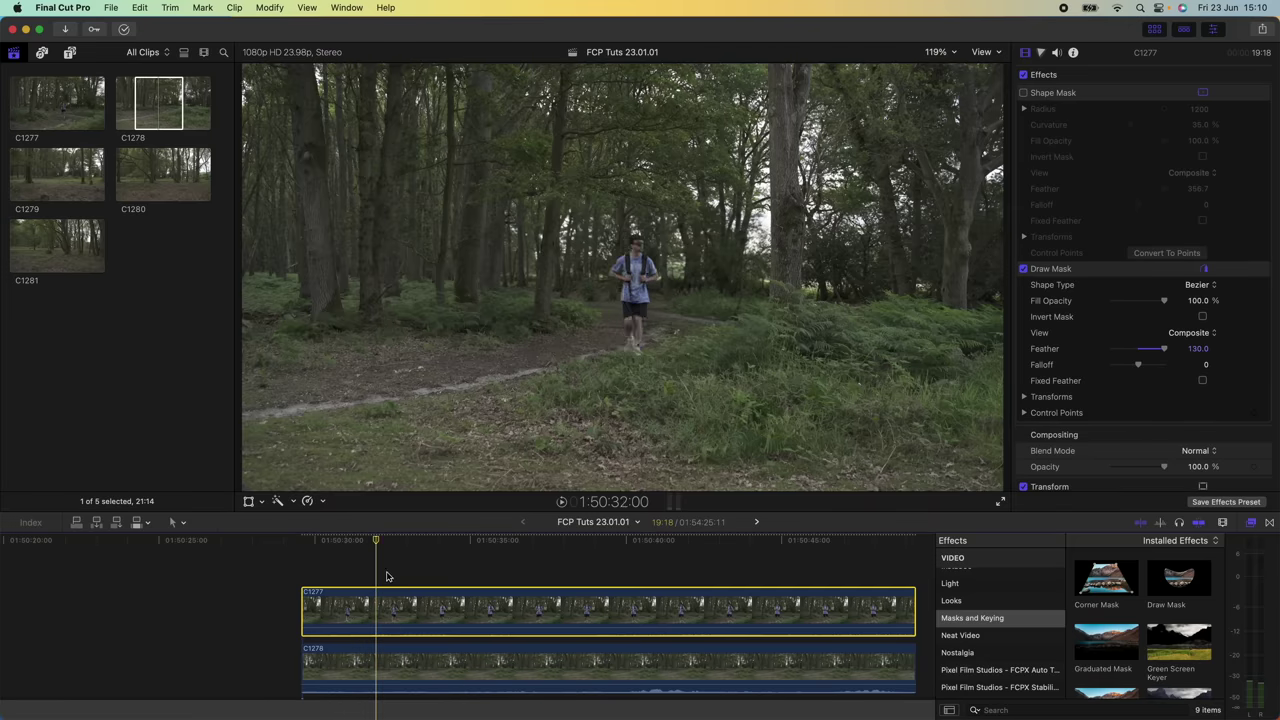
{"action": "left_click", "coordinate": [419, 560]}
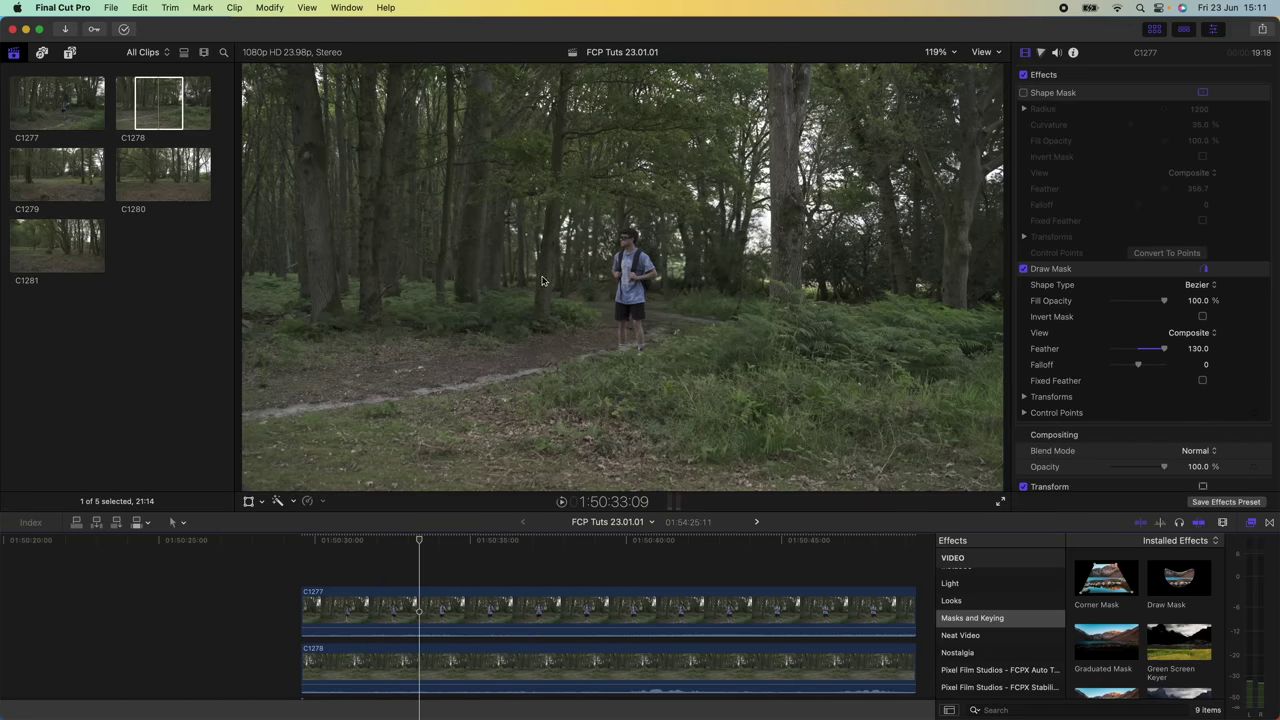
{"action": "left_click_drag", "start_coordinate": [384, 566], "coordinate": [432, 668]}
Nest C1277 and C1278 into compound Clip 255 and place a C1279 range beneath it.
{"action": "right_click", "coordinate": [428, 612]}
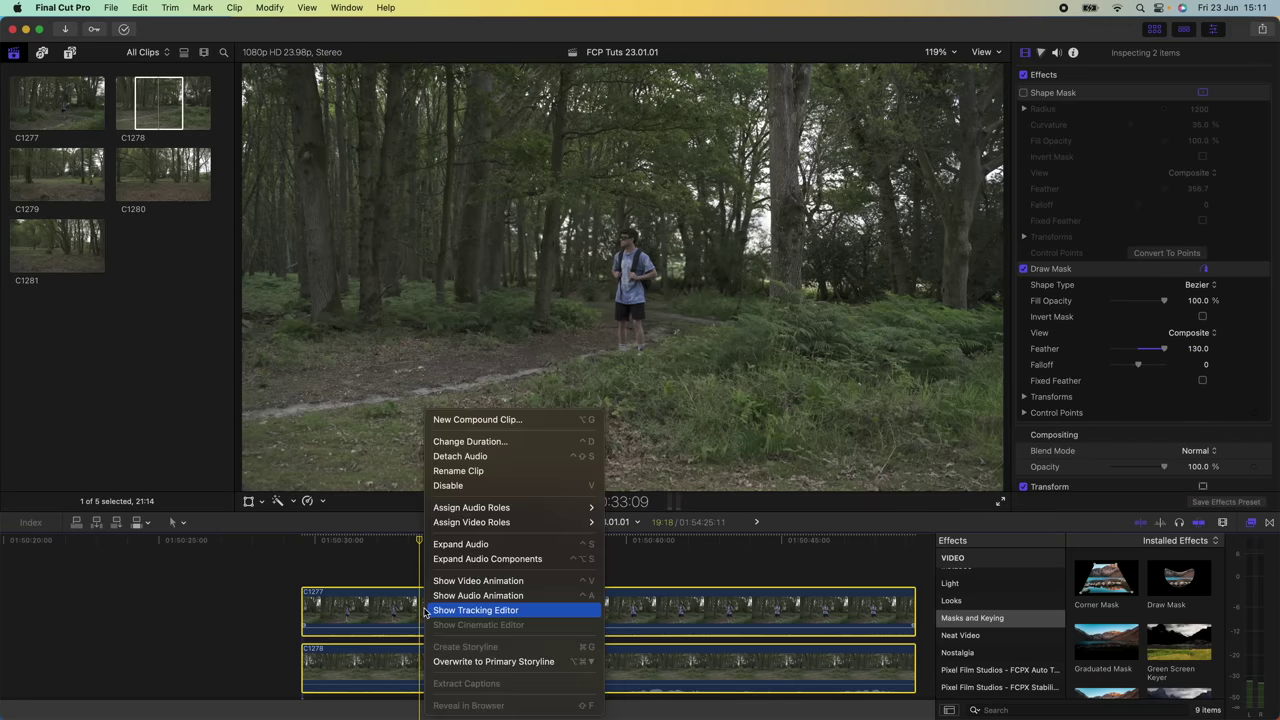
{"action": "left_click", "coordinate": [469, 420]}
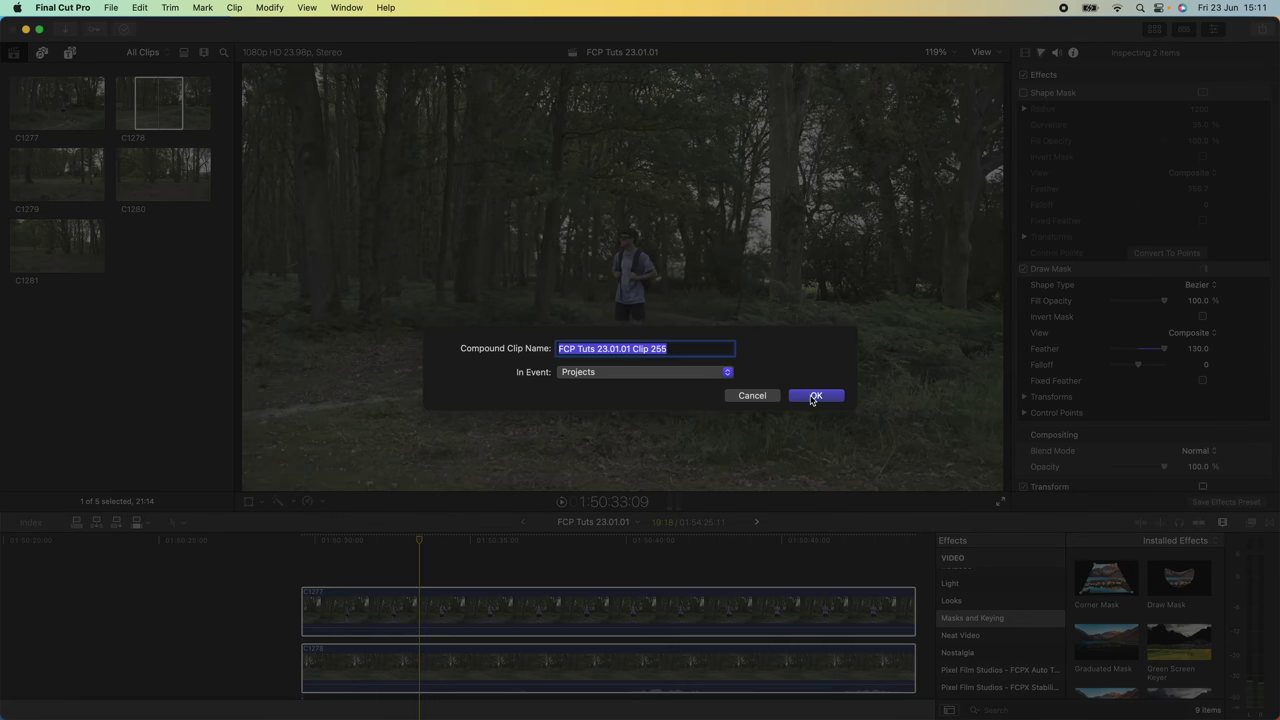
{"action": "left_click", "coordinate": [813, 396]}
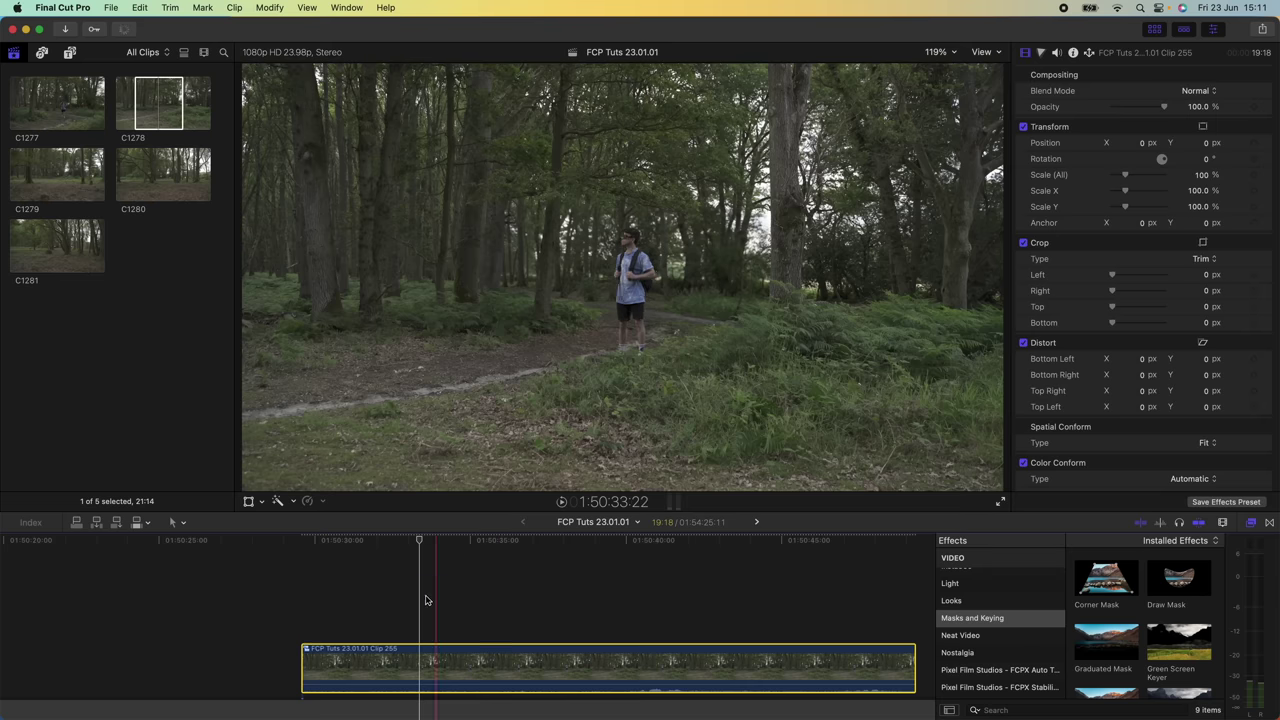
{"action": "key", "text": "super+1"}
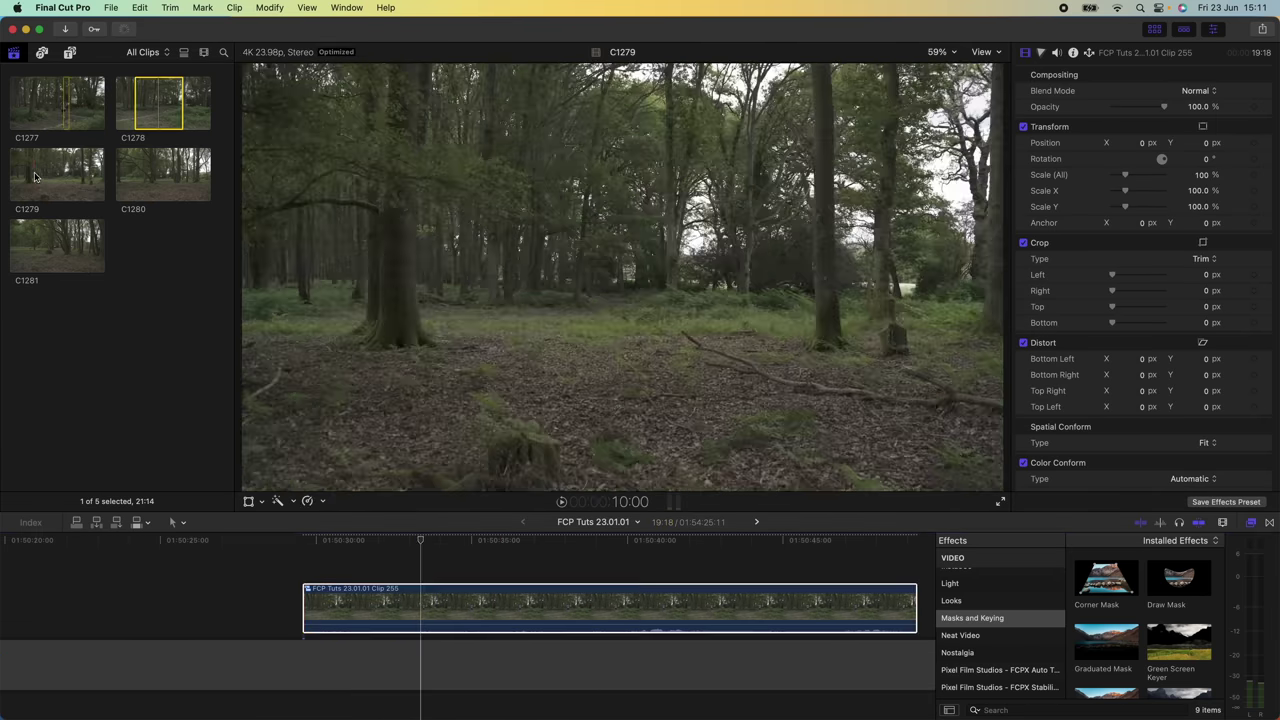
{"action": "left_click_drag", "start_coordinate": [52, 170], "coordinate": [308, 635]}
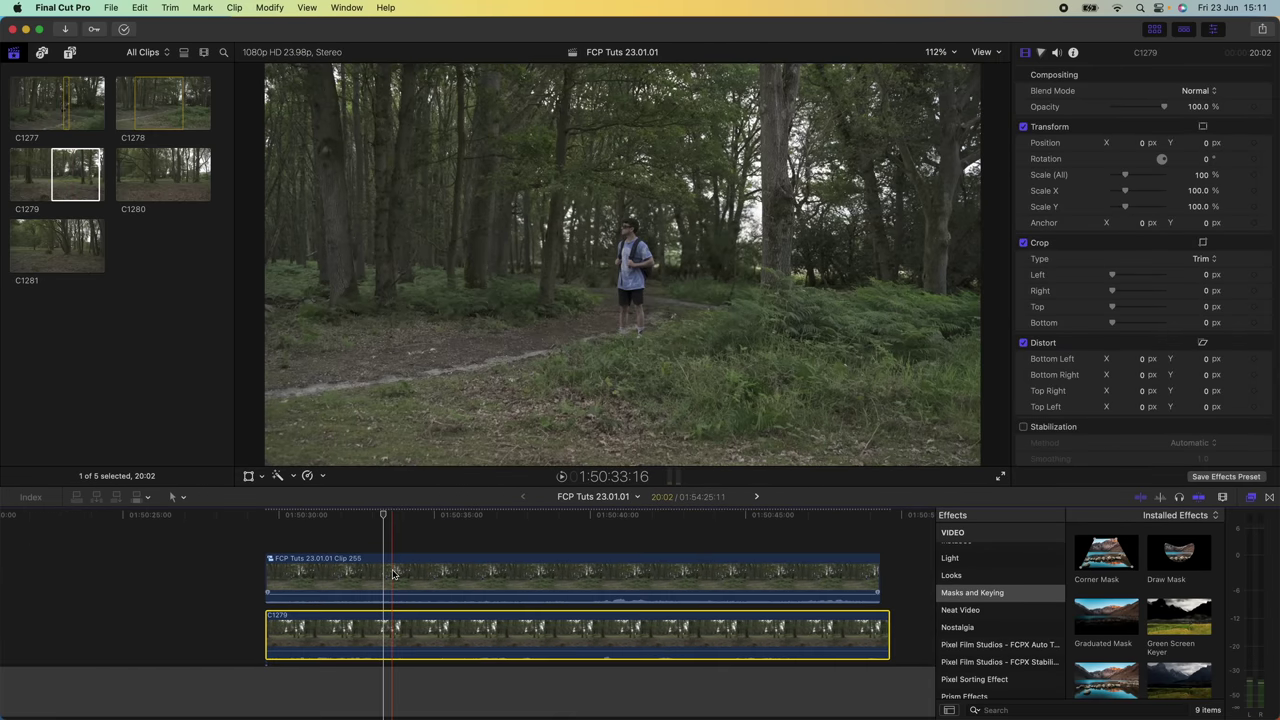
Scale the Clip 255 compound to 40% and reposition it in the frame.
{"action": "left_click", "coordinate": [393, 573]}
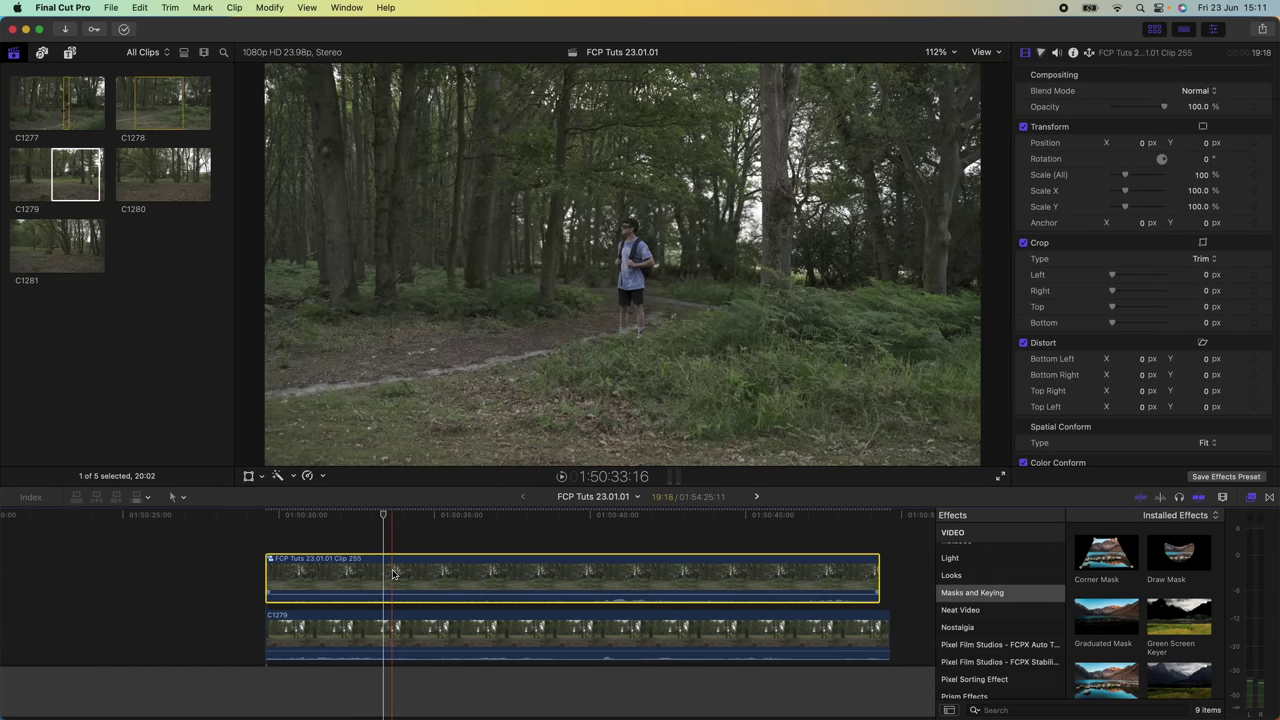
{"action": "left_click_drag", "start_coordinate": [382, 514], "coordinate": [375, 514]}
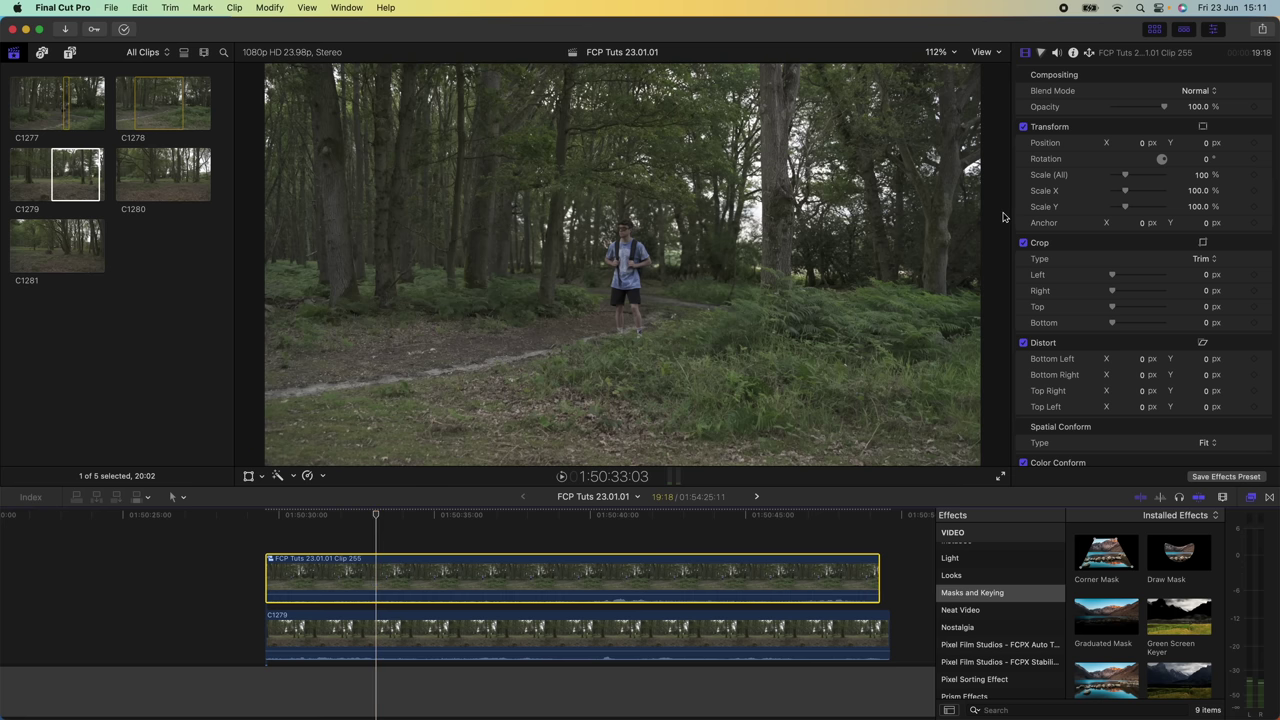
{"action": "left_click_drag", "start_coordinate": [1128, 177], "coordinate": [1119, 182]}
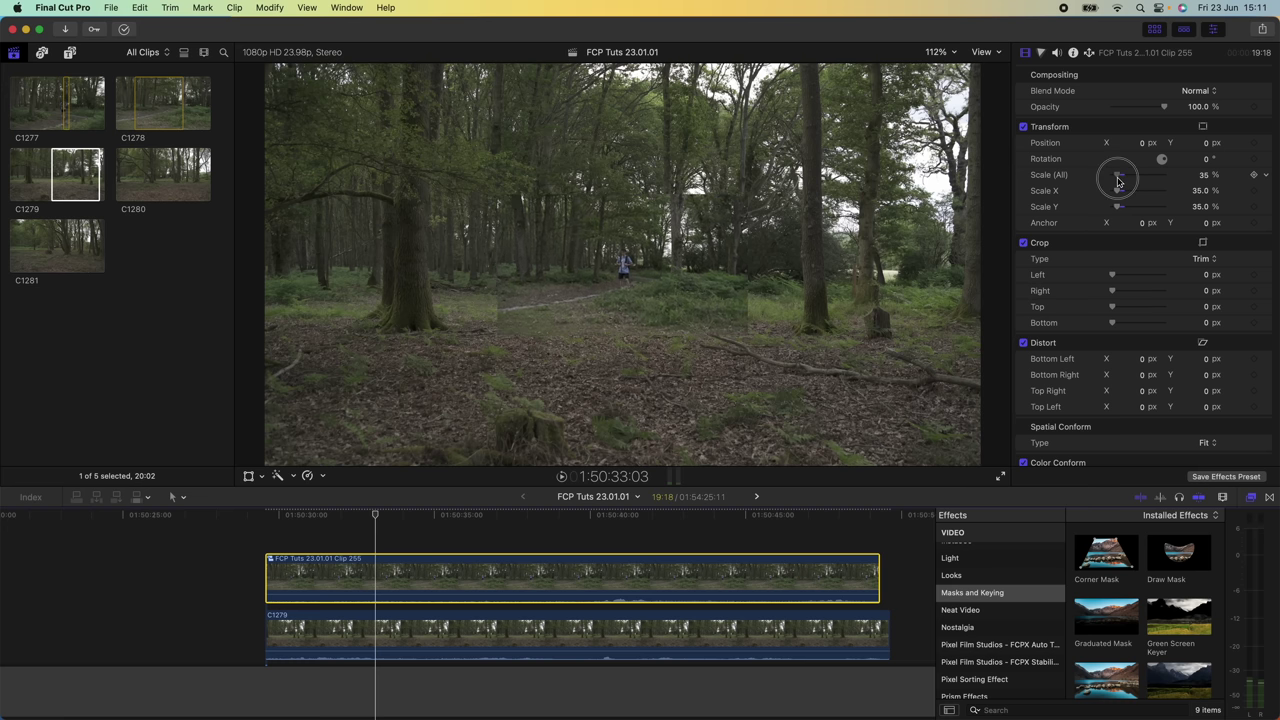
{"action": "left_click", "coordinate": [248, 475]}
{"action": "mouse_move", "coordinate": [622, 265]}
{"action": "left_mouse_down"}
{"action": "mouse_move", "coordinate": [636, 247]}
{"action": "mouse_move", "coordinate": [603, 246]}
{"action": "mouse_move", "coordinate": [610, 273]}
{"action": "mouse_move", "coordinate": [640, 257]}
{"action": "mouse_move", "coordinate": [623, 267]}
{"action": "left_mouse_up"}
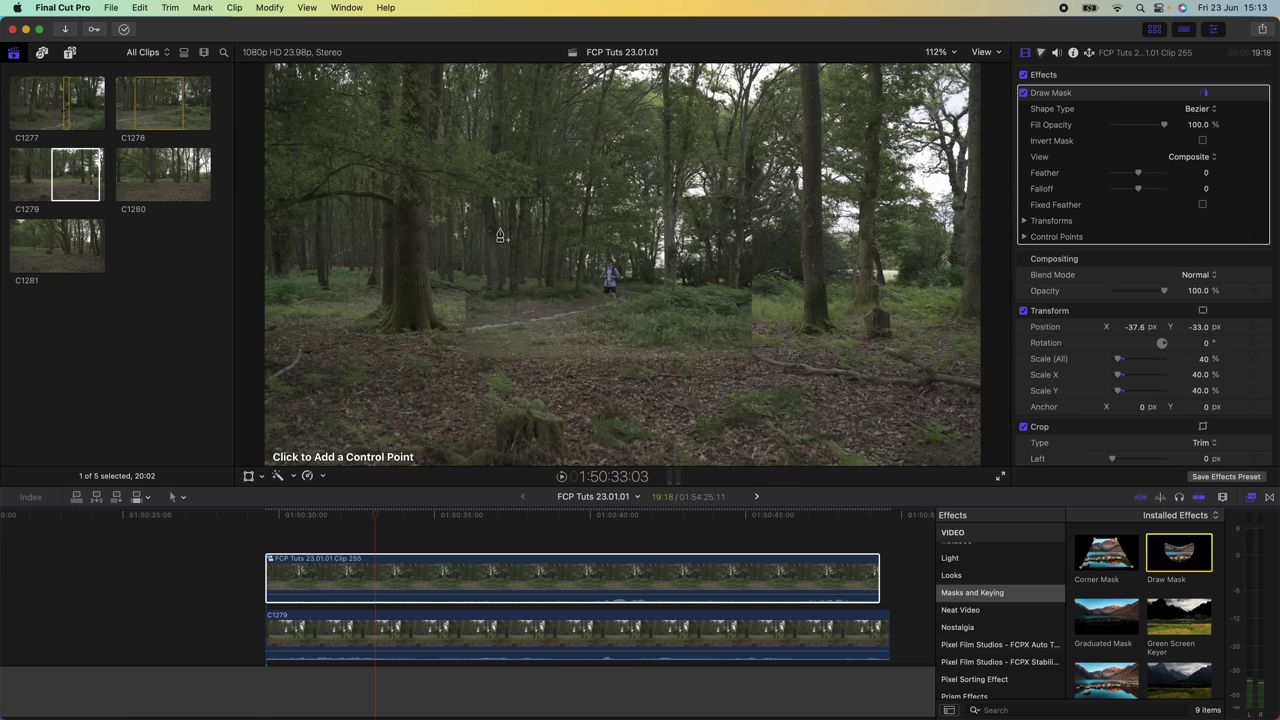
Draw a mask around the runner on Clip 255, feather it to 172, and select it with C1279.
{"action": "left_click", "coordinate": [499, 229]}
{"action": "left_click", "coordinate": [712, 222]}
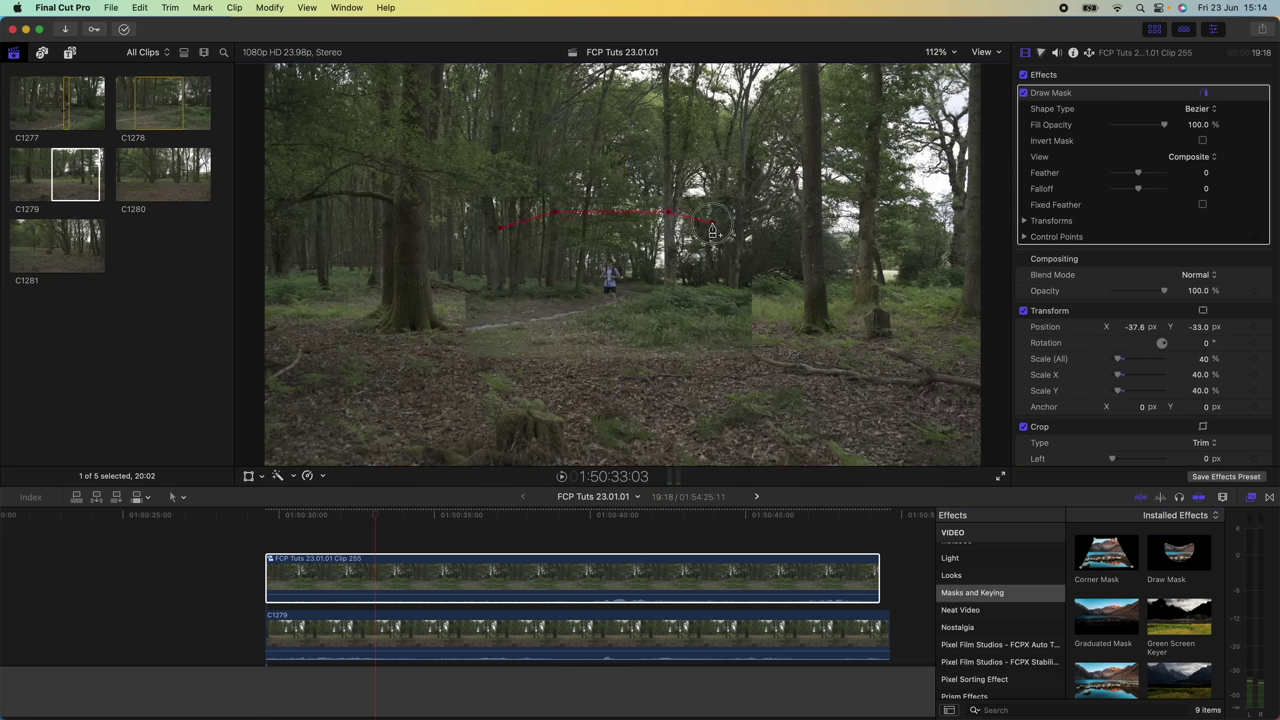
{"action": "left_click", "coordinate": [716, 312]}
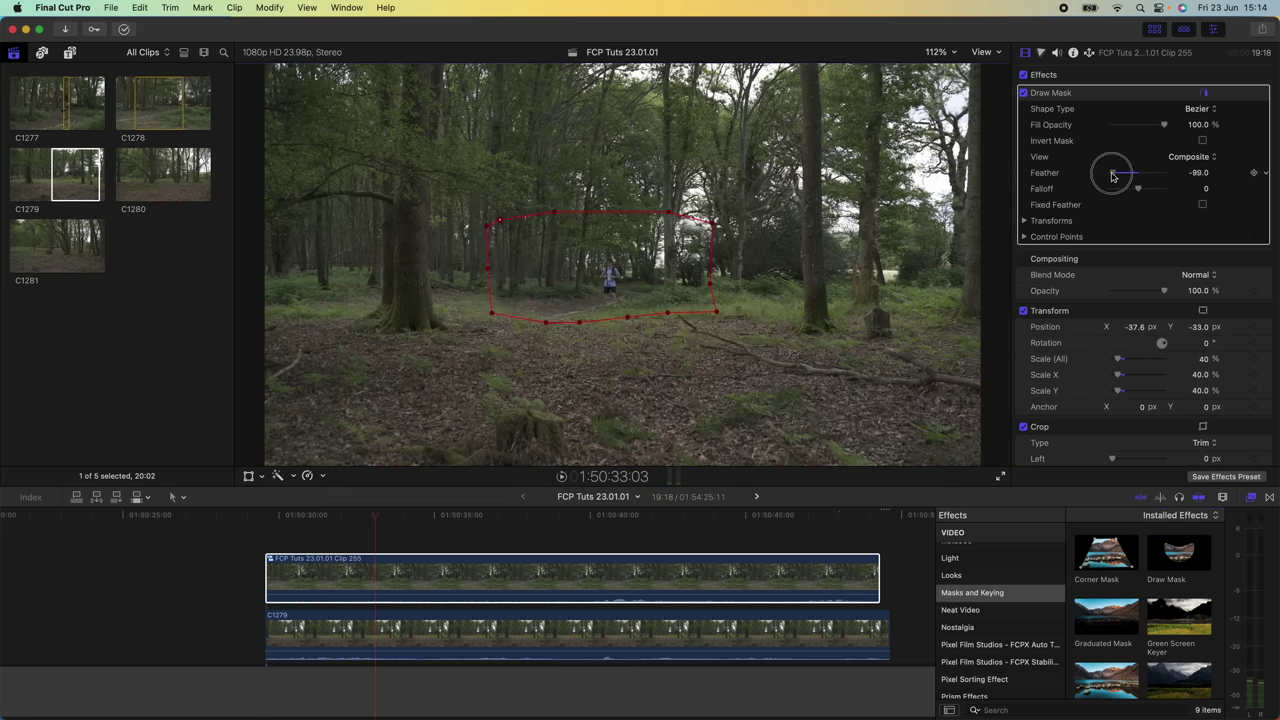
{"action": "mouse_move", "coordinate": [1114, 172]}
{"action": "left_mouse_down"}
{"action": "mouse_move", "coordinate": [1092, 177]}
{"action": "mouse_move", "coordinate": [1203, 177]}
{"action": "left_mouse_up"}
{"action": "left_click", "coordinate": [402, 581]}
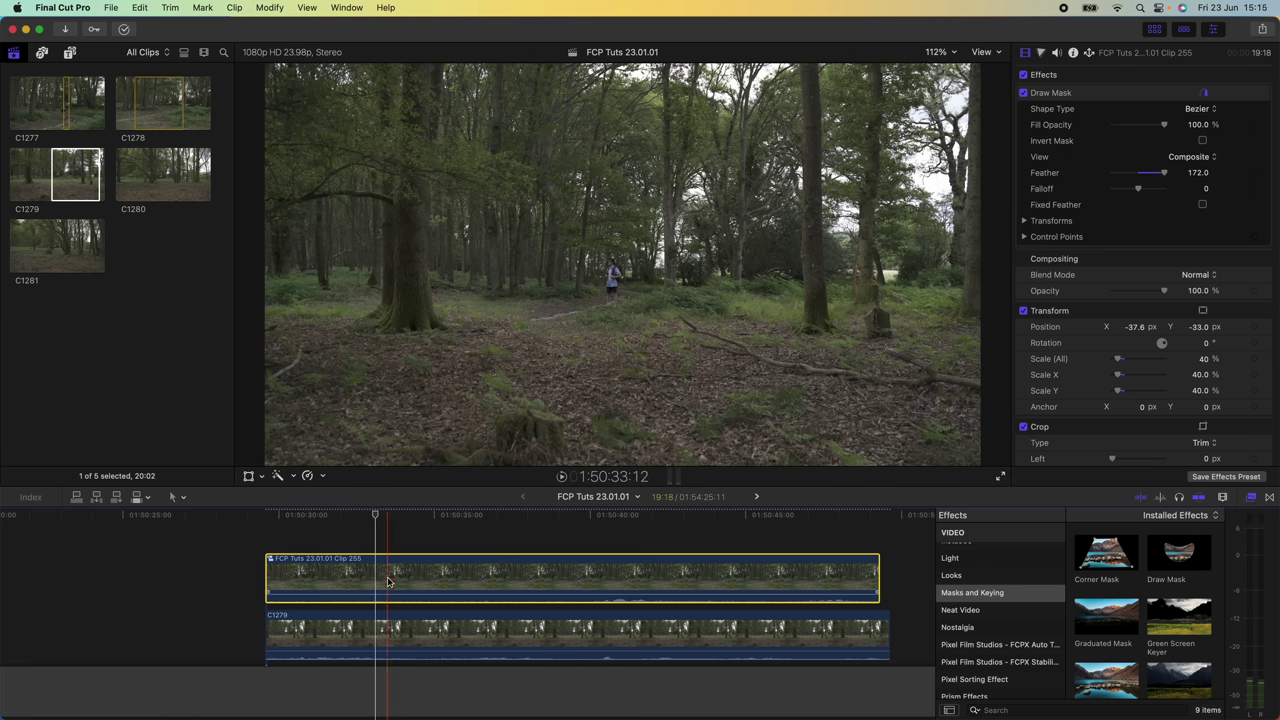
{"action": "mouse_move", "coordinate": [243, 572]}
{"action": "left_mouse_down"}
{"action": "mouse_move", "coordinate": [307, 610]}
{"action": "mouse_move", "coordinate": [386, 630]}
{"action": "left_mouse_up"}
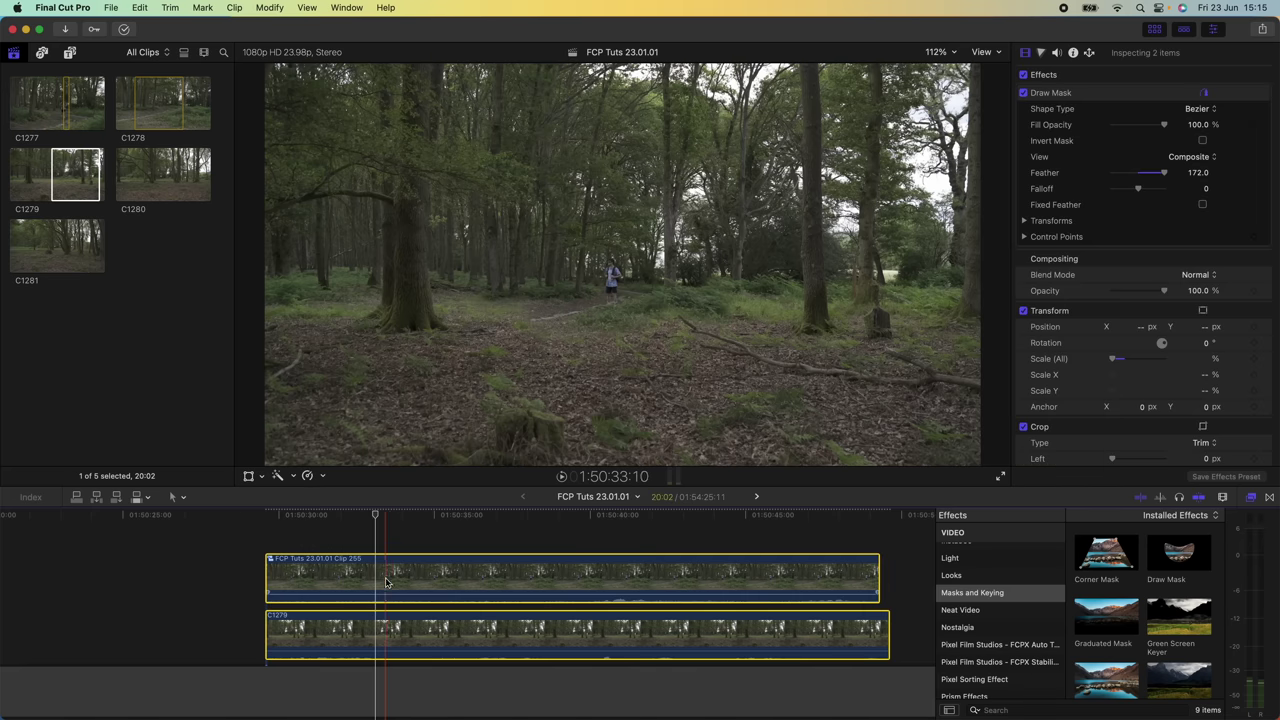
{"action": "right_click", "coordinate": [386, 630]}
Nest the compound and C1279 into Clip 256 and add a C1280 range beneath it.
{"action": "left_click", "coordinate": [440, 421]}
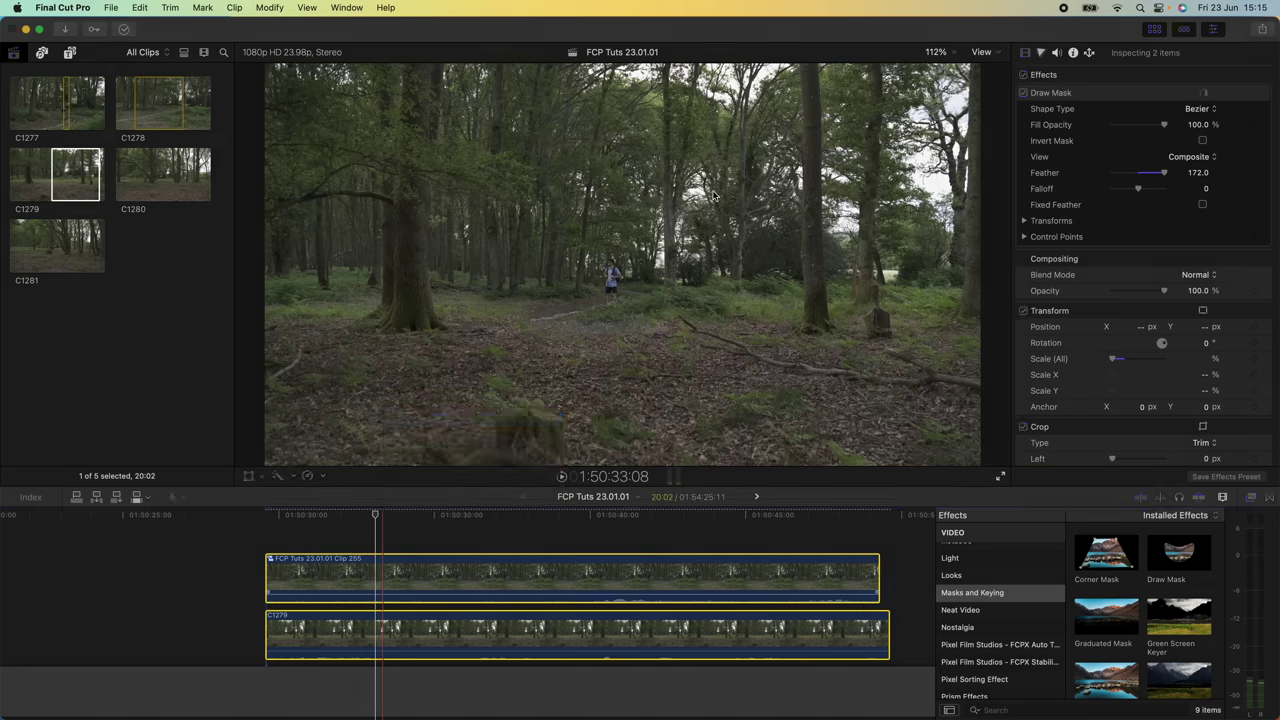
{"action": "left_click", "coordinate": [836, 398]}
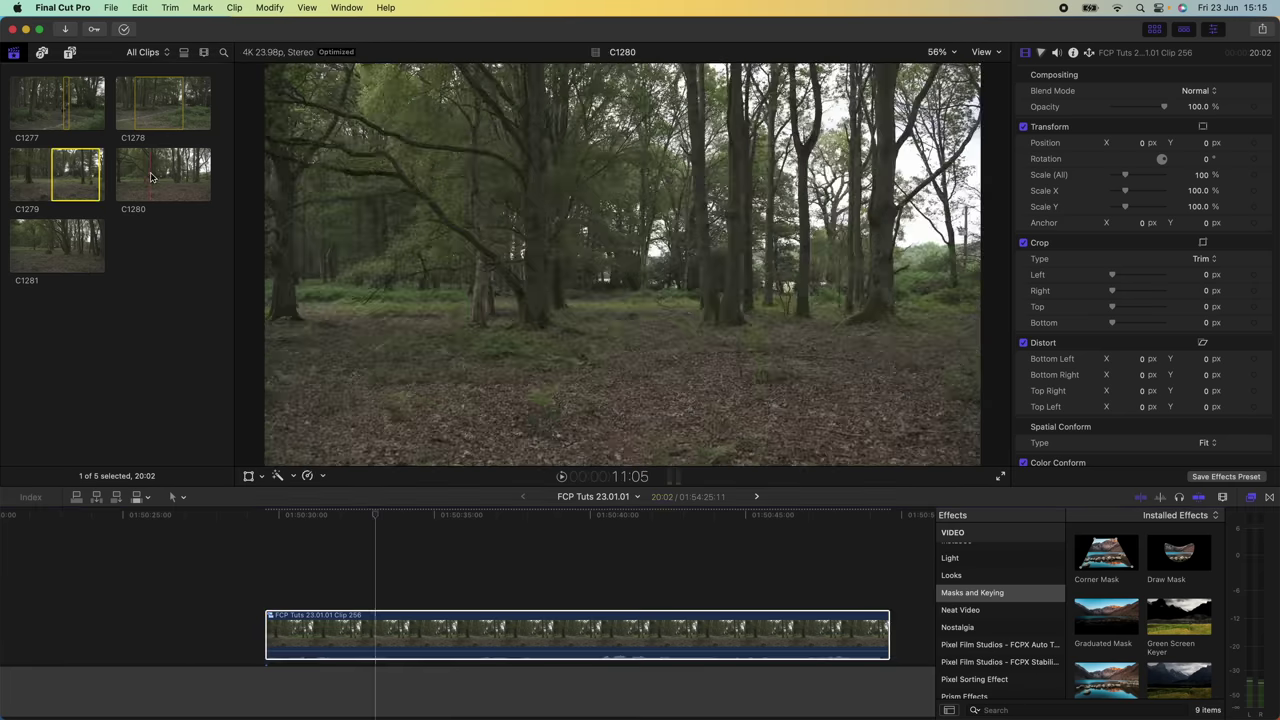
{"action": "key", "text": "super+1"}
{"action": "left_click_drag", "start_coordinate": [145, 178], "coordinate": [257, 636]}
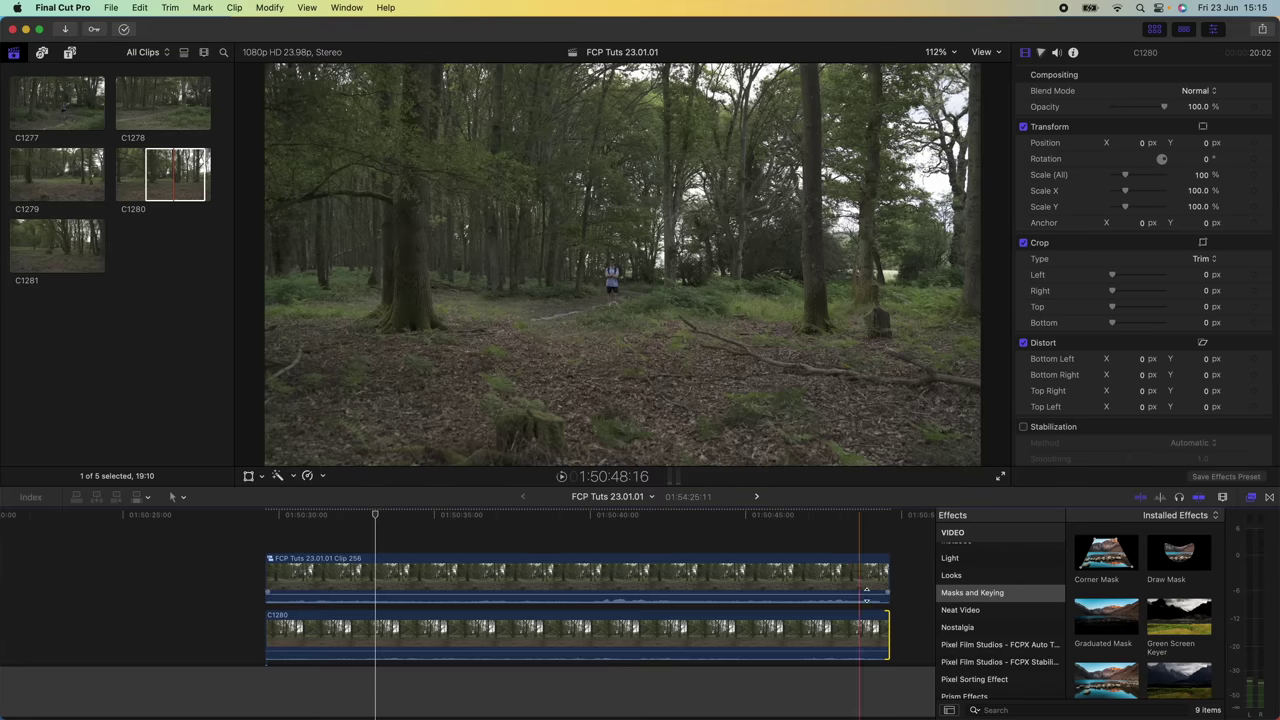
Scale Clip 256 to 29% and lower it slightly in the frame.
{"action": "left_click", "coordinate": [710, 642]}
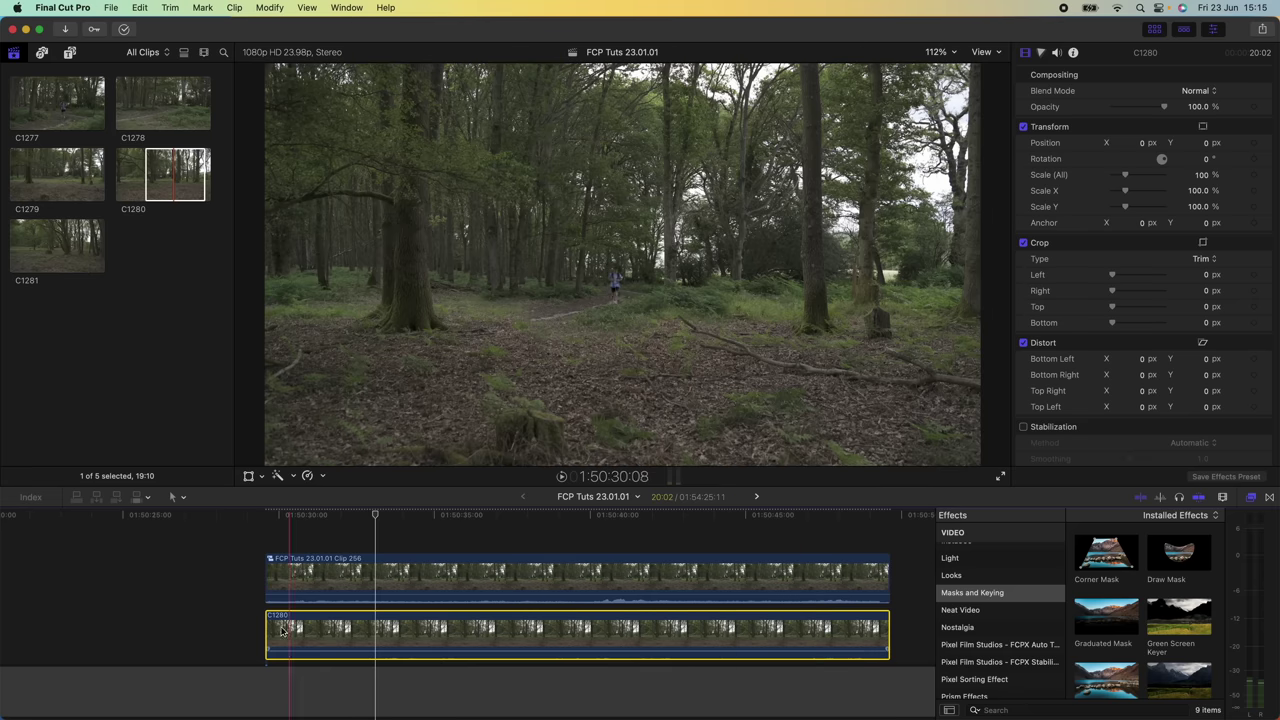
{"action": "left_click", "coordinate": [400, 575]}
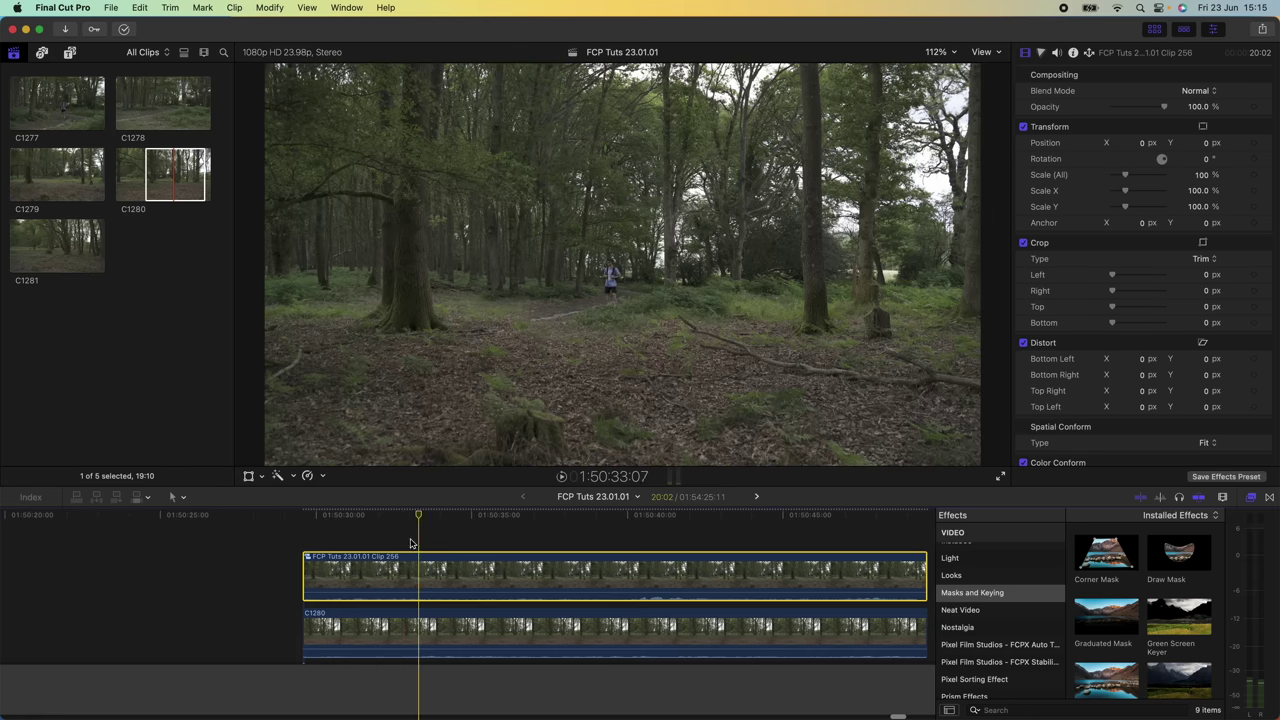
{"action": "left_click_drag", "start_coordinate": [1122, 175], "coordinate": [1117, 178]}
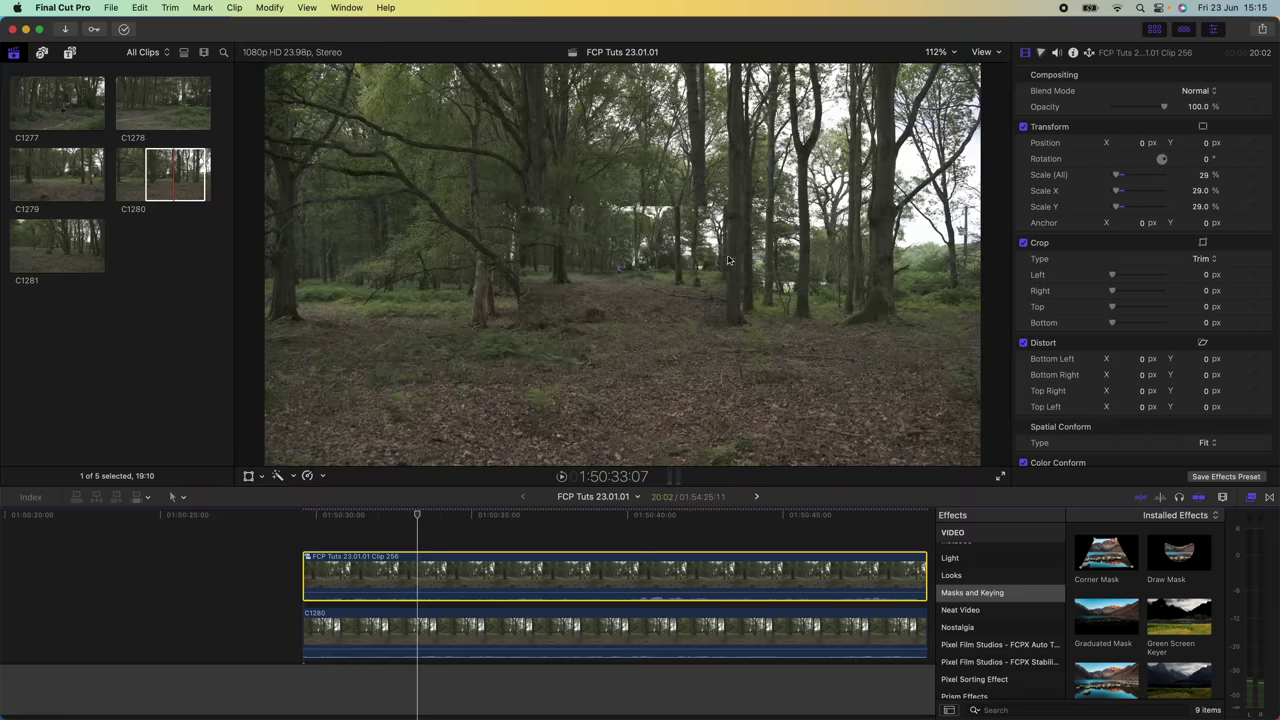
{"action": "key", "text": "shift+t"}
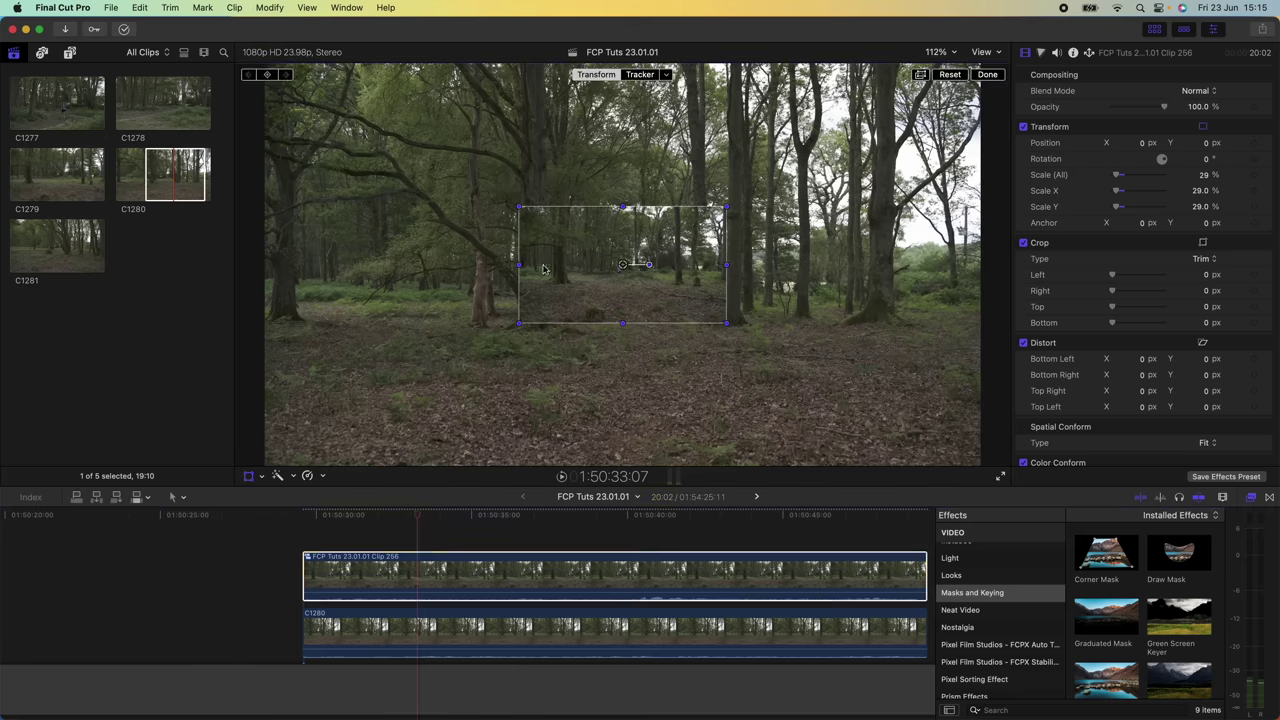
{"action": "mouse_move", "coordinate": [624, 272]}
{"action": "left_mouse_down"}
{"action": "mouse_move", "coordinate": [623, 355]}
{"action": "mouse_move", "coordinate": [629, 280]}
{"action": "left_mouse_up"}
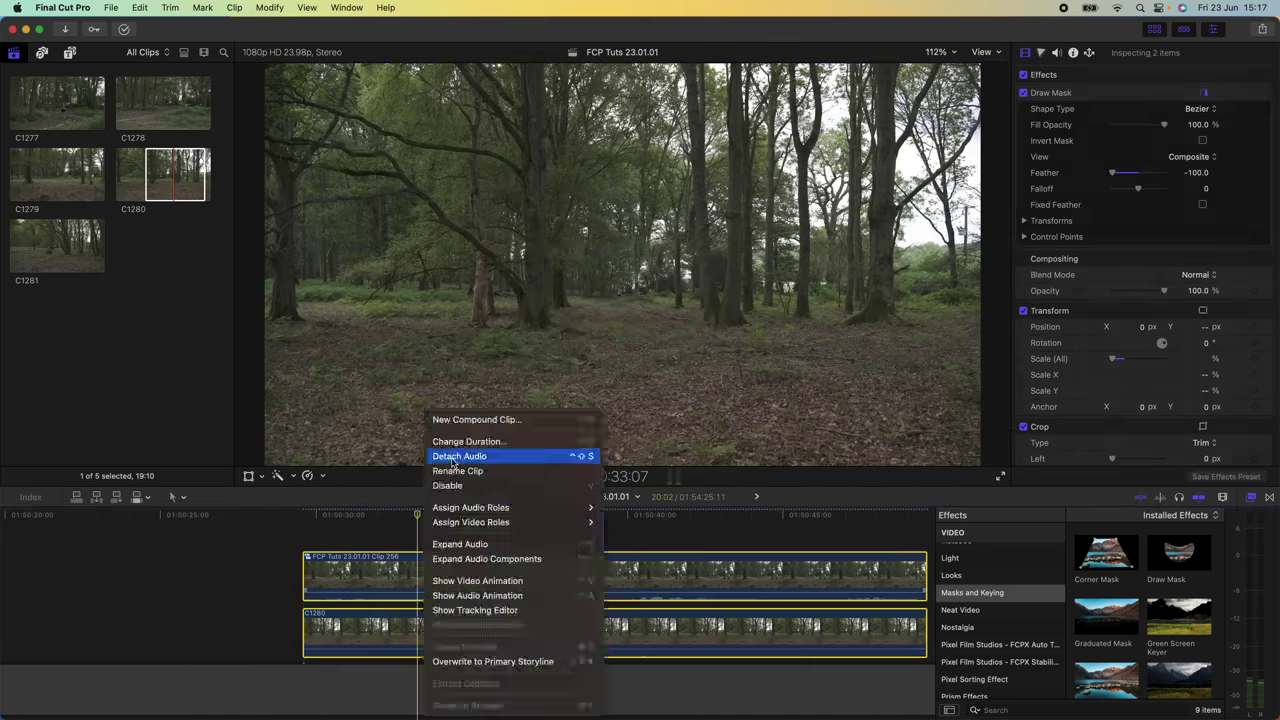
Nest both clips into Clip 257, add a C1281 range below, and scale Clip 257 to 43%.
{"action": "left_click", "coordinate": [475, 417]}
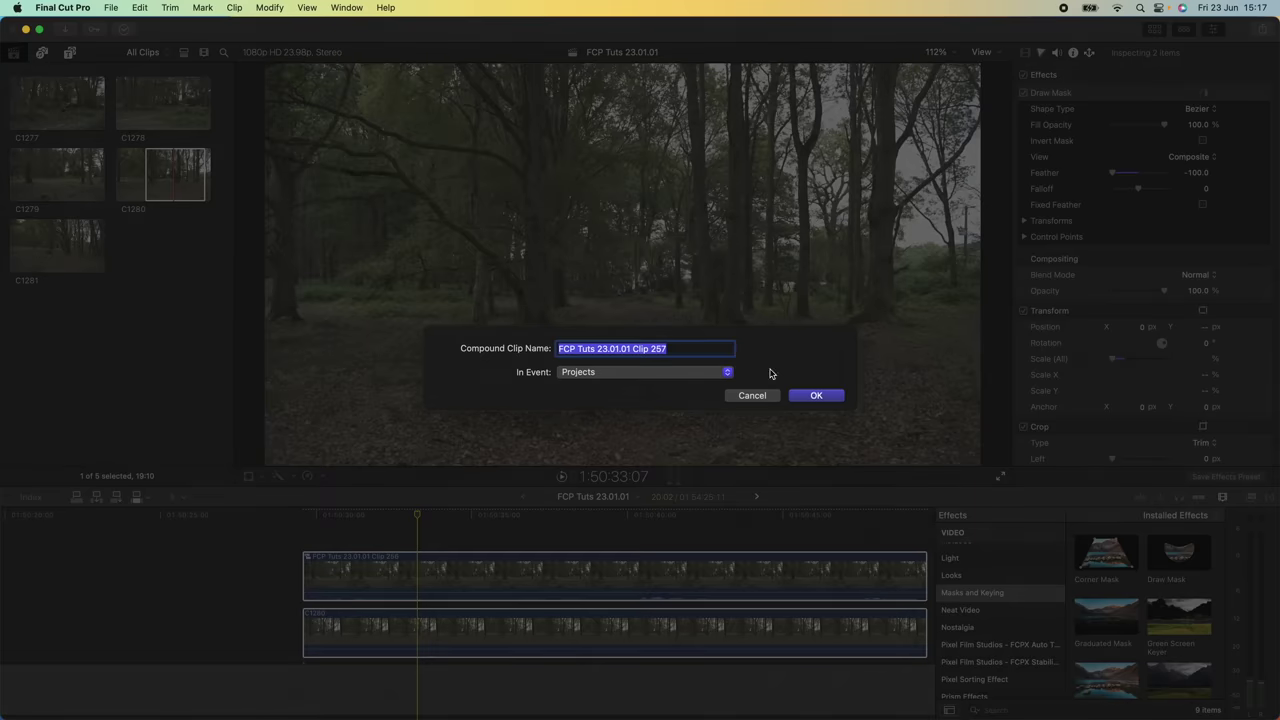
{"action": "left_click", "coordinate": [806, 396]}
{"action": "left_click_drag", "start_coordinate": [35, 248], "coordinate": [300, 655]}
{"action": "left_click_drag", "start_coordinate": [1125, 175], "coordinate": [1118, 178]}
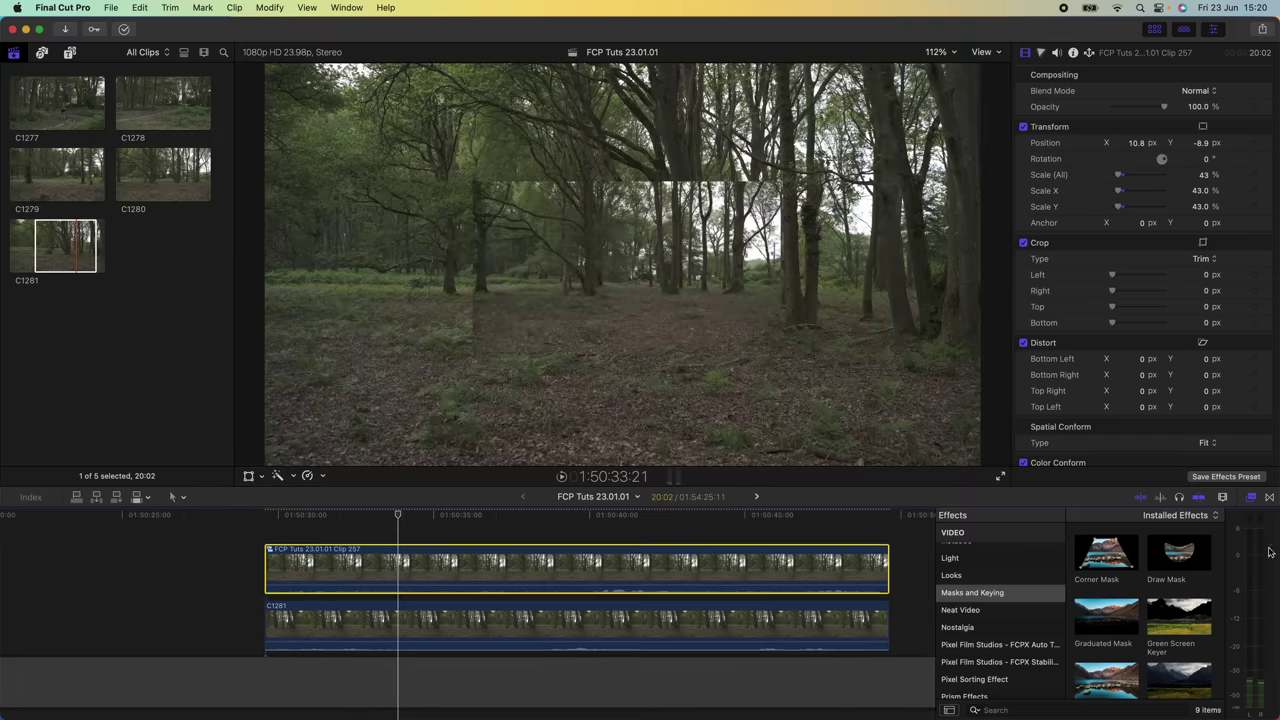
Apply a Draw Mask to Clip 257, disable the clip, and zoom the viewer to 200%.
{"action": "mouse_move", "coordinate": [1178, 552]}
{"action": "left_mouse_down"}
{"action": "mouse_move", "coordinate": [463, 534]}
{"action": "mouse_move", "coordinate": [470, 568]}
{"action": "left_mouse_up"}
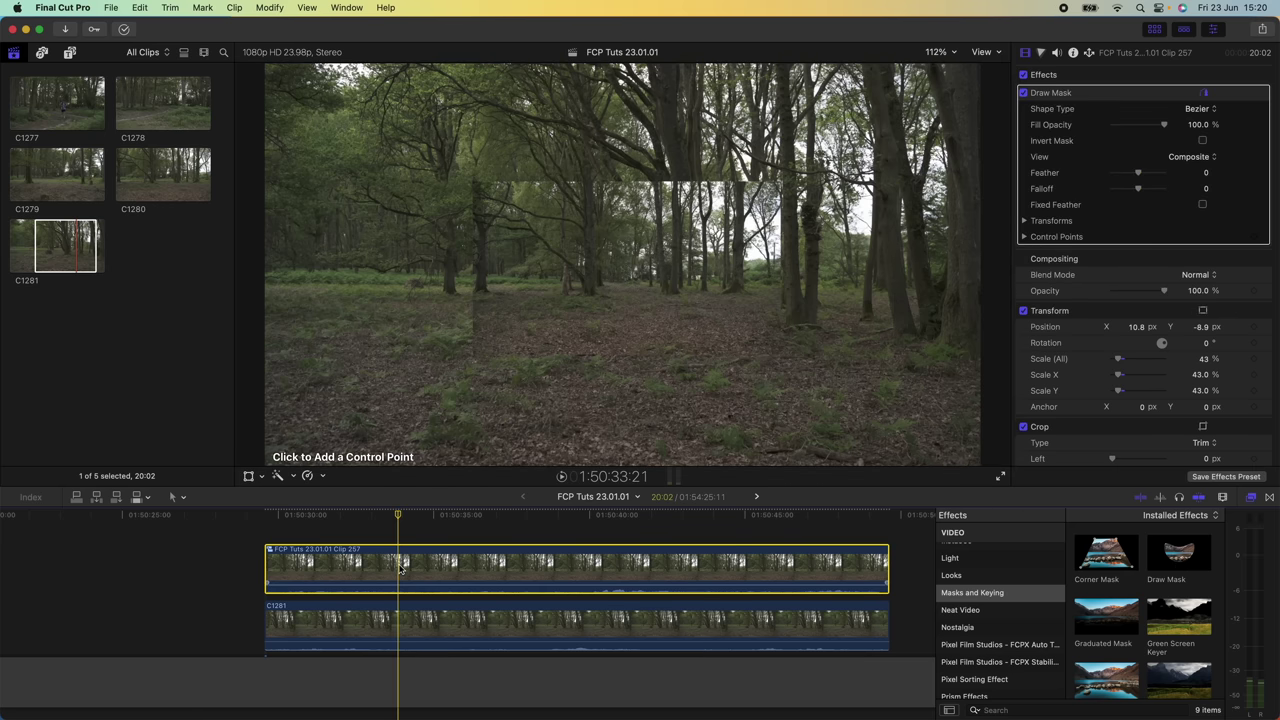
{"action": "key", "text": "v"}
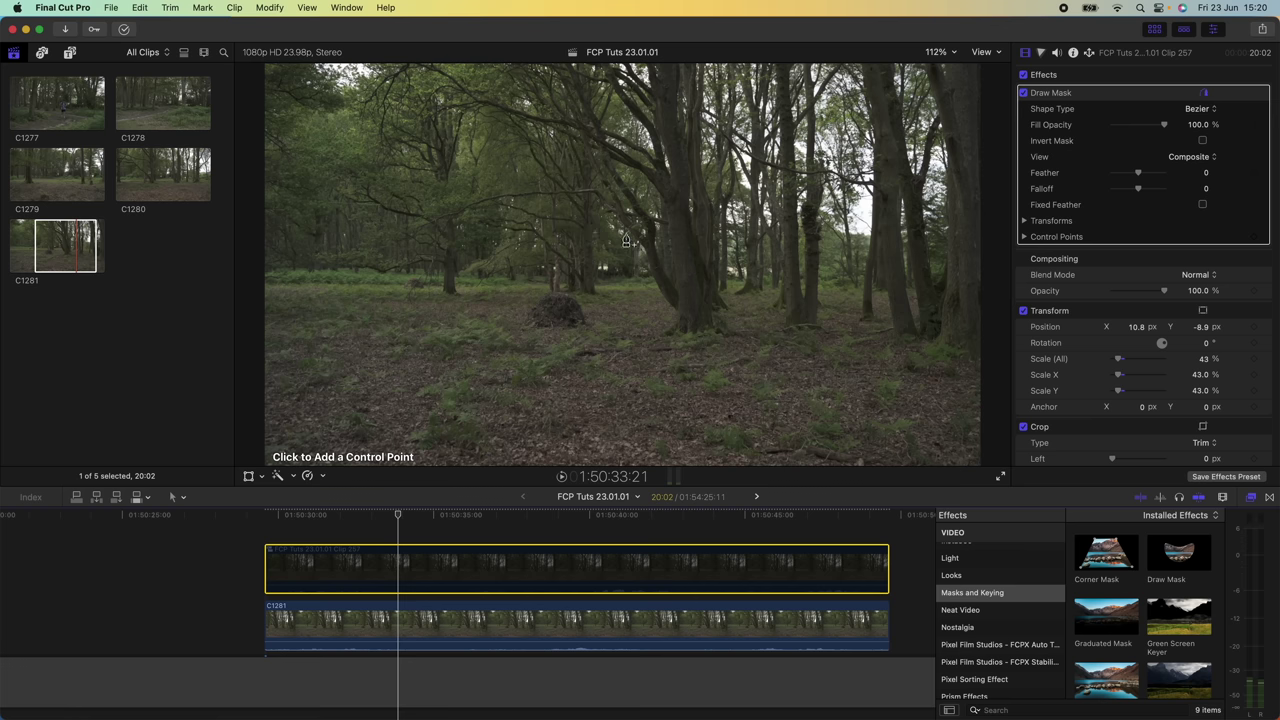
{"action": "left_click", "coordinate": [937, 52]}
{"action": "left_click", "coordinate": [955, 162]}
Place mask points up the tree trunk's edge from its base.
{"action": "left_click", "coordinate": [719, 366]}
{"action": "left_click", "coordinate": [721, 359]}
{"action": "left_click", "coordinate": [718, 351]}
{"action": "left_click", "coordinate": [712, 340]}
{"action": "left_click", "coordinate": [705, 328]}
{"action": "left_click", "coordinate": [696, 319]}
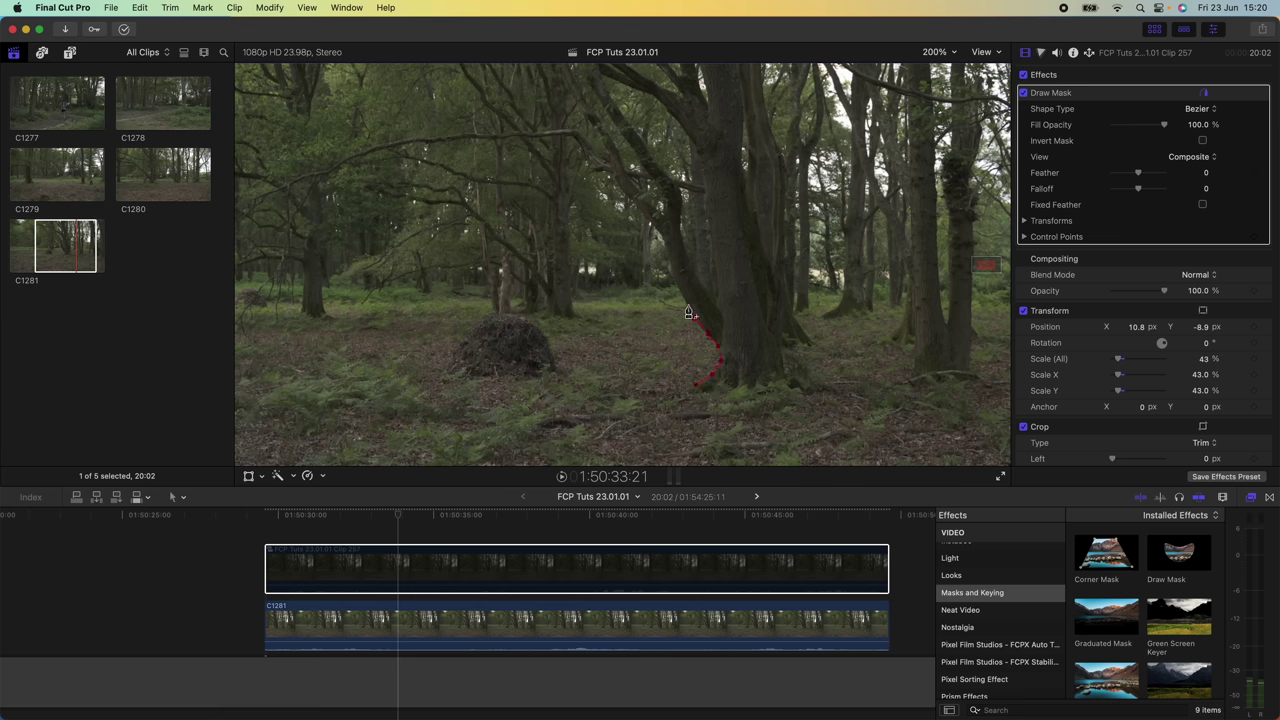
{"action": "left_click", "coordinate": [685, 299]}
{"action": "left_click", "coordinate": [679, 282]}
{"action": "left_click", "coordinate": [674, 270]}
{"action": "left_click", "coordinate": [666, 250]}
{"action": "left_click", "coordinate": [661, 235]}
{"action": "left_click", "coordinate": [650, 221]}
{"action": "left_click", "coordinate": [634, 204]}
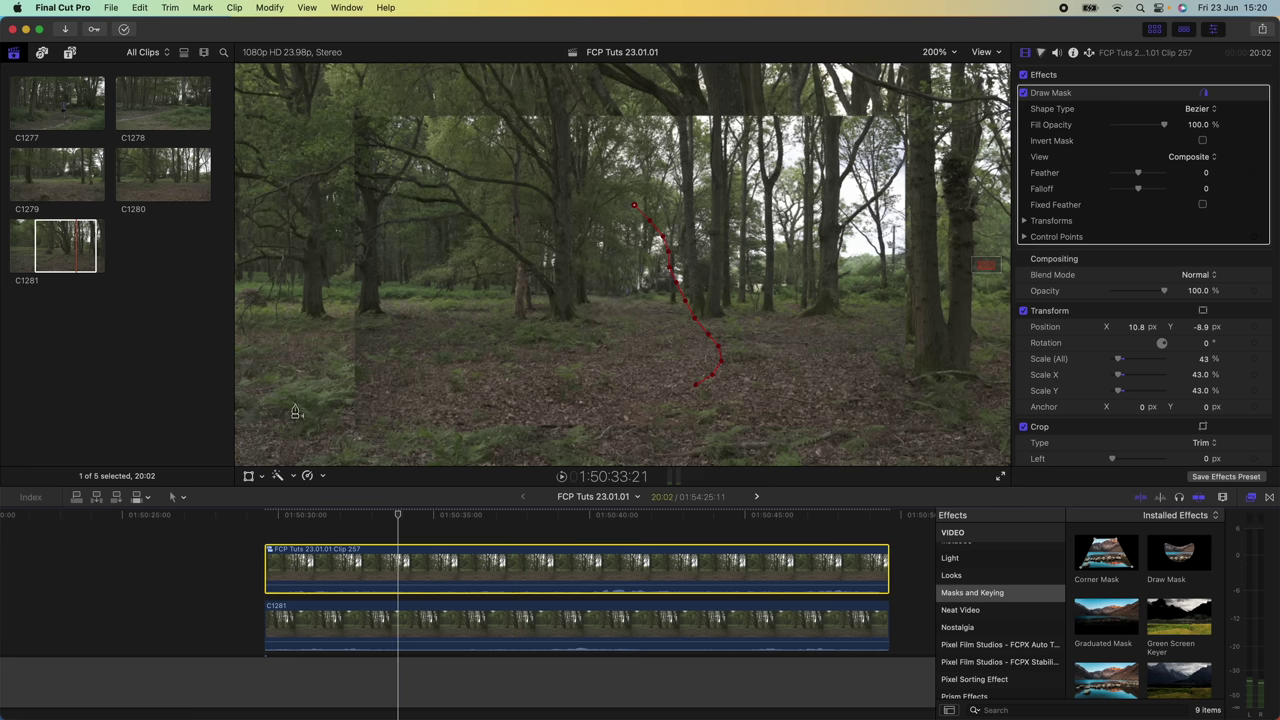
Extend the mask outline across the treetops and back down the left side.
{"action": "left_click", "coordinate": [622, 188]}
{"action": "left_click", "coordinate": [603, 171]}
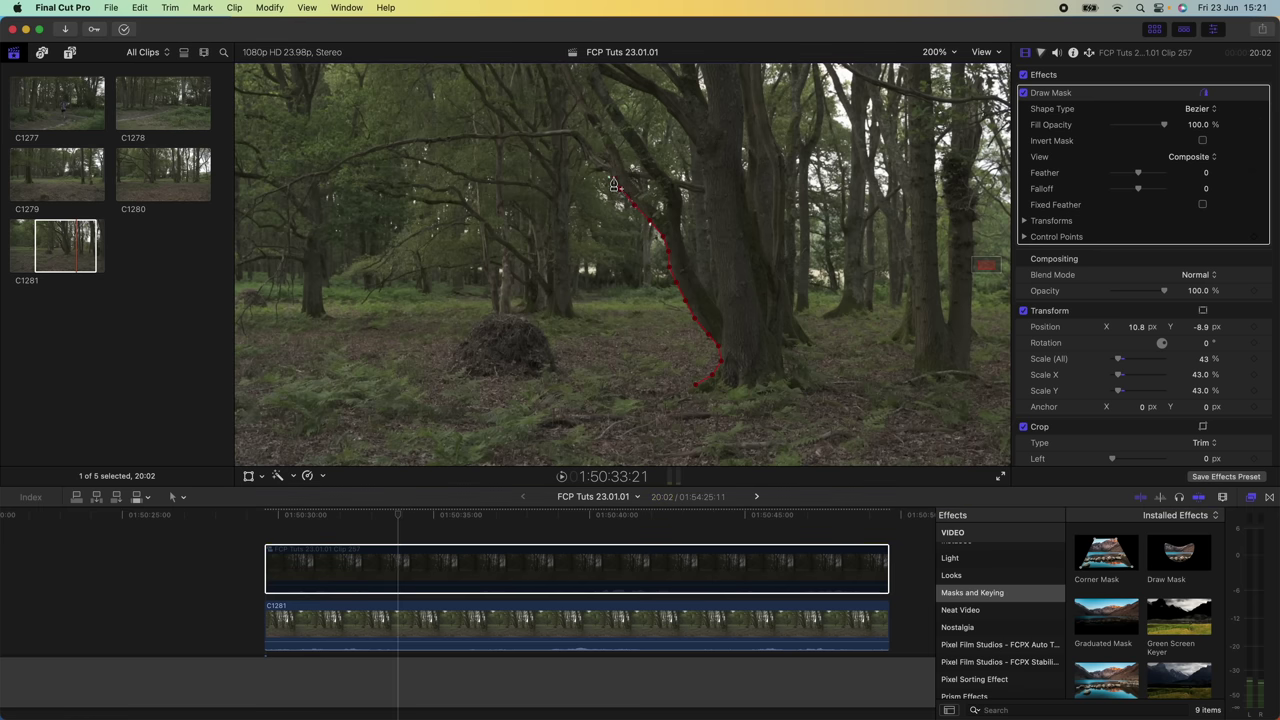
{"action": "left_click", "coordinate": [589, 170]}
{"action": "left_click", "coordinate": [570, 183]}
{"action": "left_click", "coordinate": [569, 213]}
{"action": "left_click", "coordinate": [571, 240]}
{"action": "left_click", "coordinate": [571, 283]}
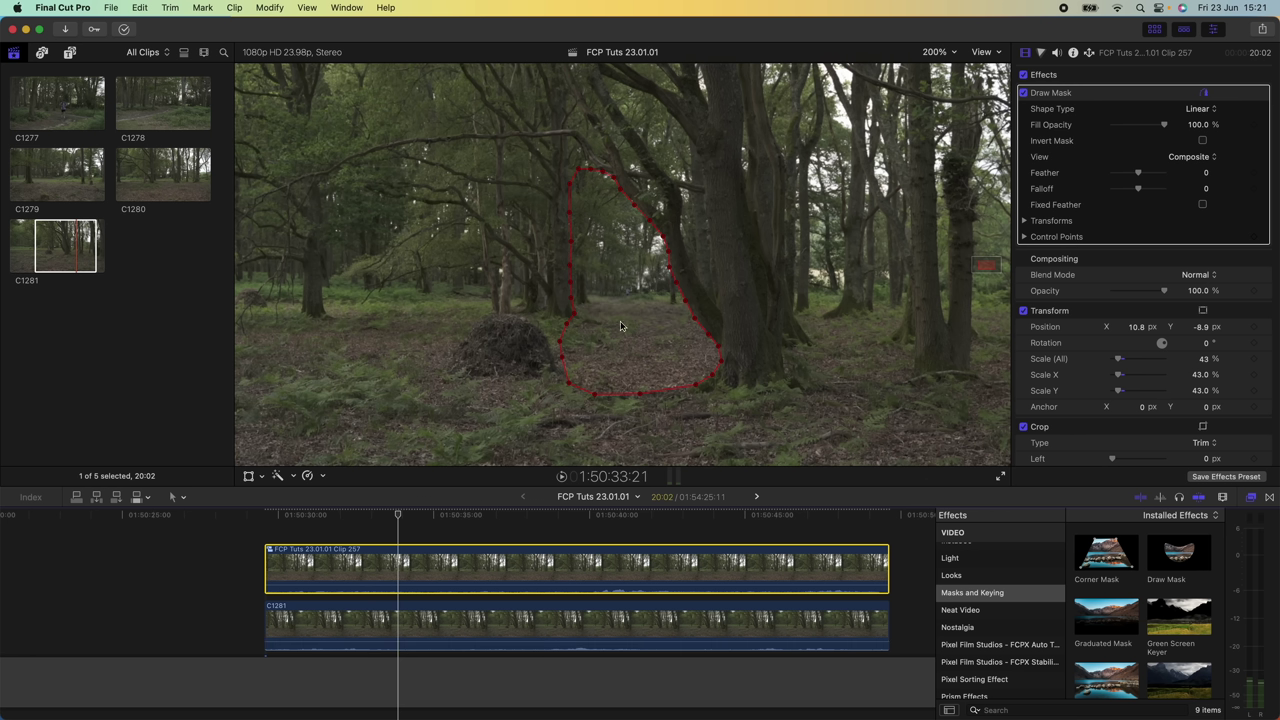
Set the mask feather to -100, fit the viewer, and select both clips.
{"action": "left_click_drag", "start_coordinate": [1138, 173], "coordinate": [1088, 174]}
{"action": "key", "text": "shift+z"}
{"action": "left_click_drag", "start_coordinate": [306, 532], "coordinate": [412, 636]}
Nest the masked Clip 257 and C1281 into compound Clip 258.
{"action": "right_click", "coordinate": [397, 568]}
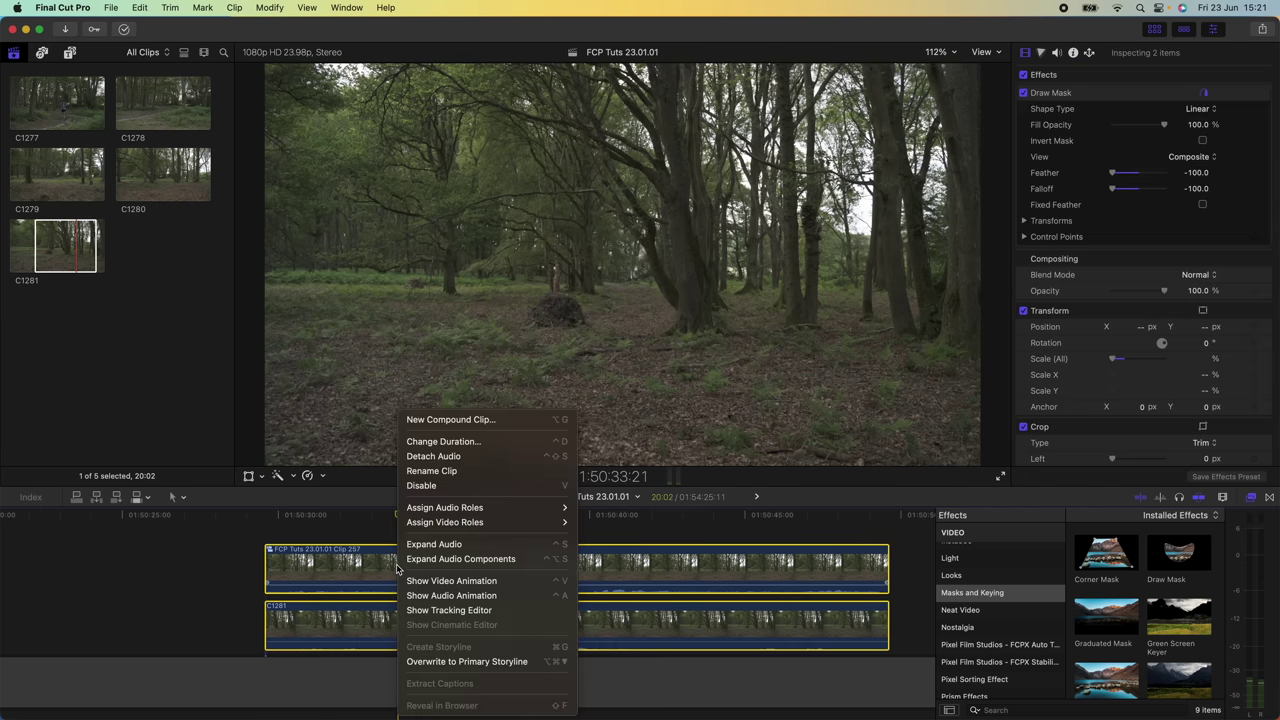
{"action": "left_click", "coordinate": [445, 419]}
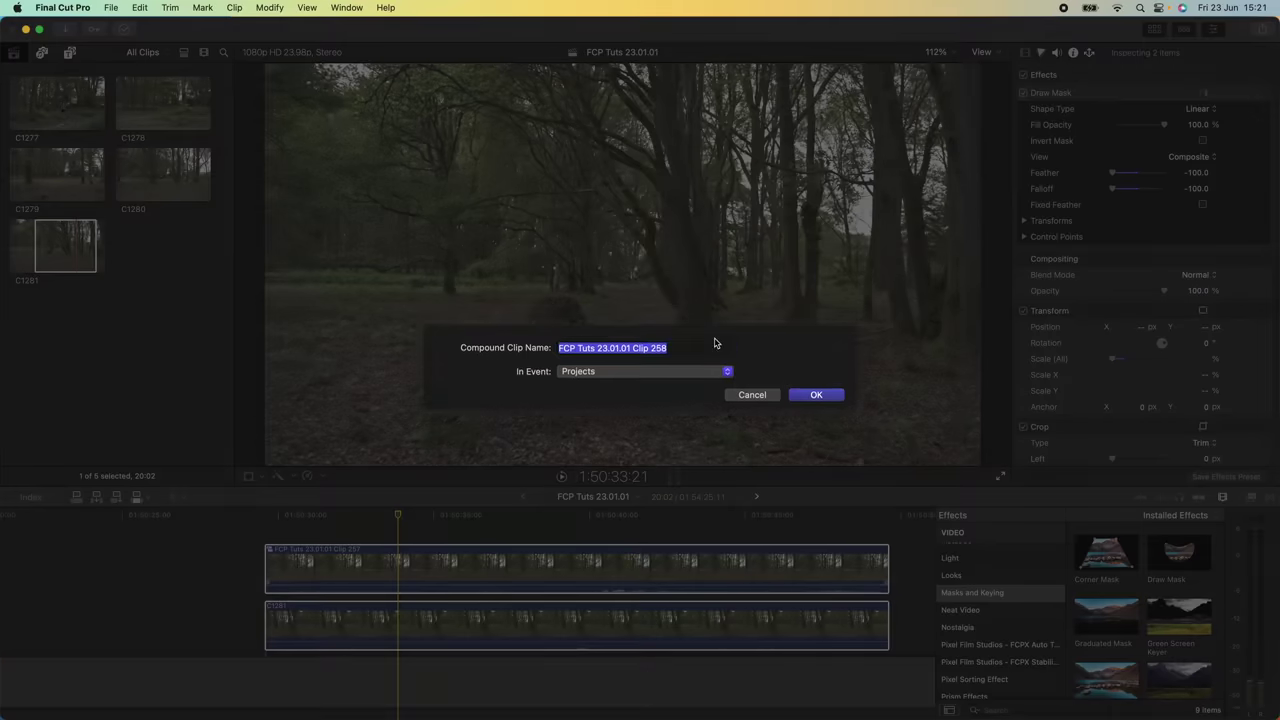
{"action": "left_click", "coordinate": [808, 395]}
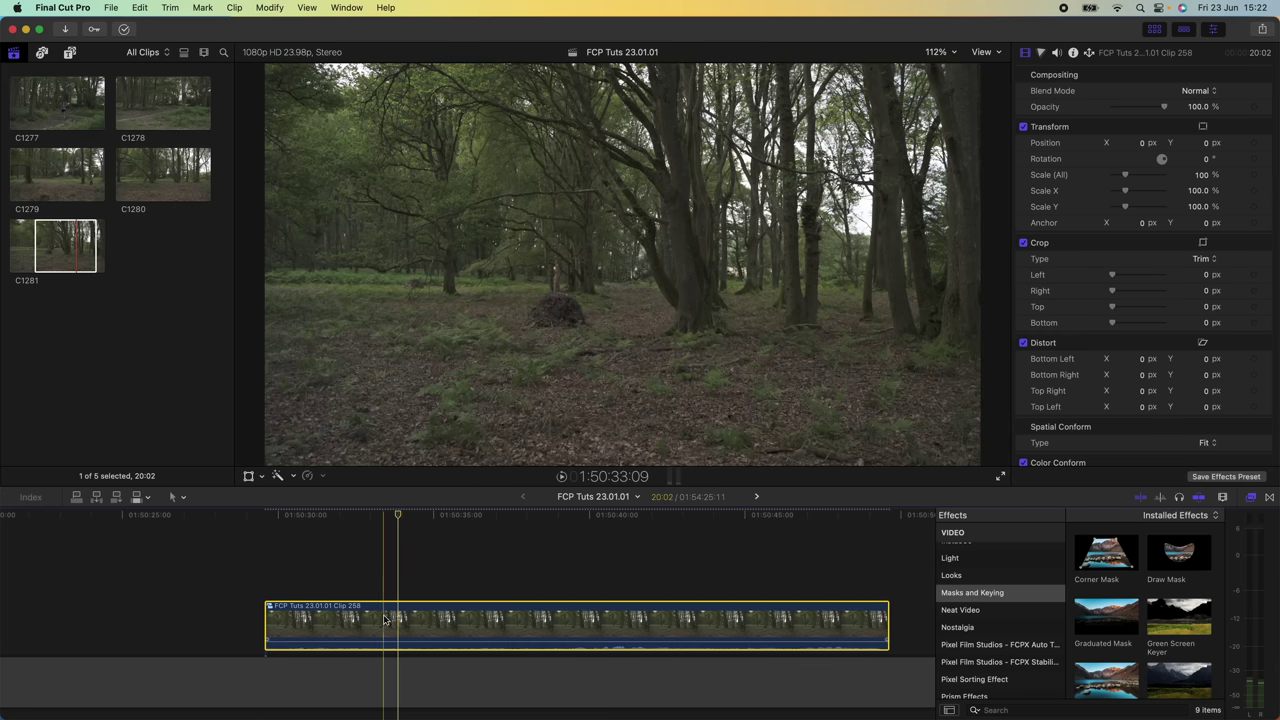
{"action": "left_click", "coordinate": [262, 477]}
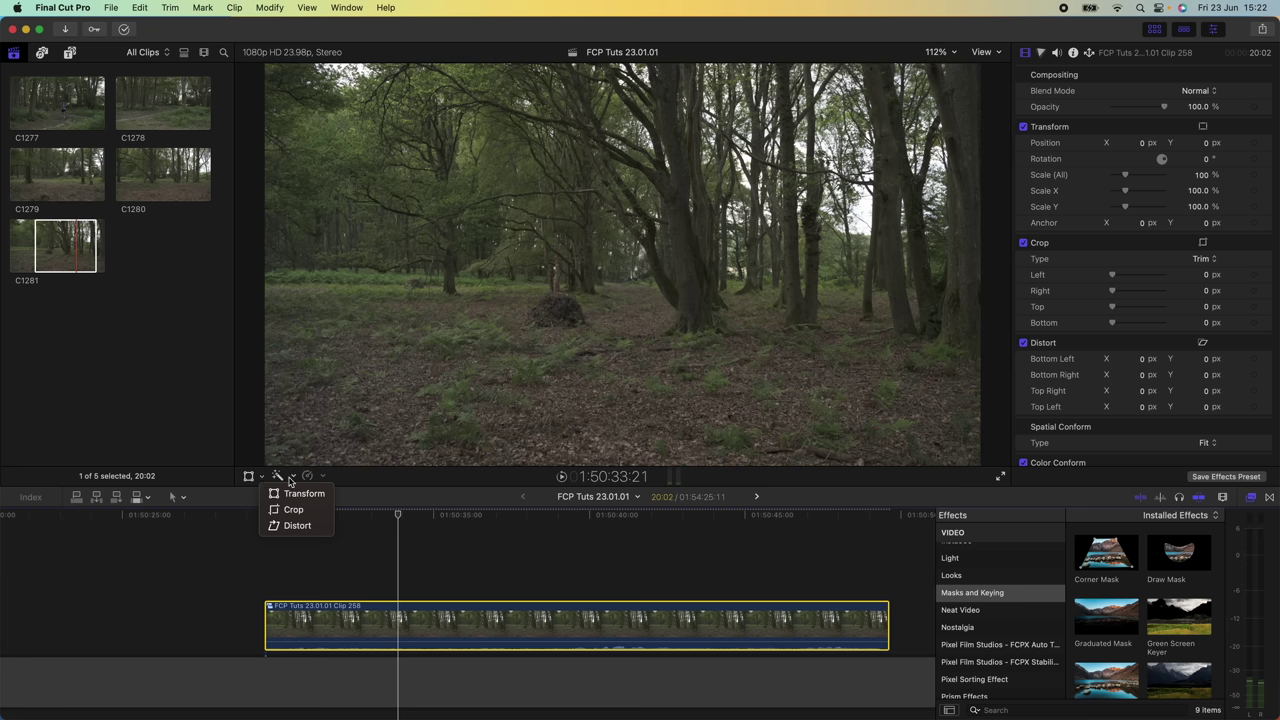
Switch Clip 258's crop to Ken Burns and shrink the start framing to a tiny box.
{"action": "left_click", "coordinate": [293, 510]}
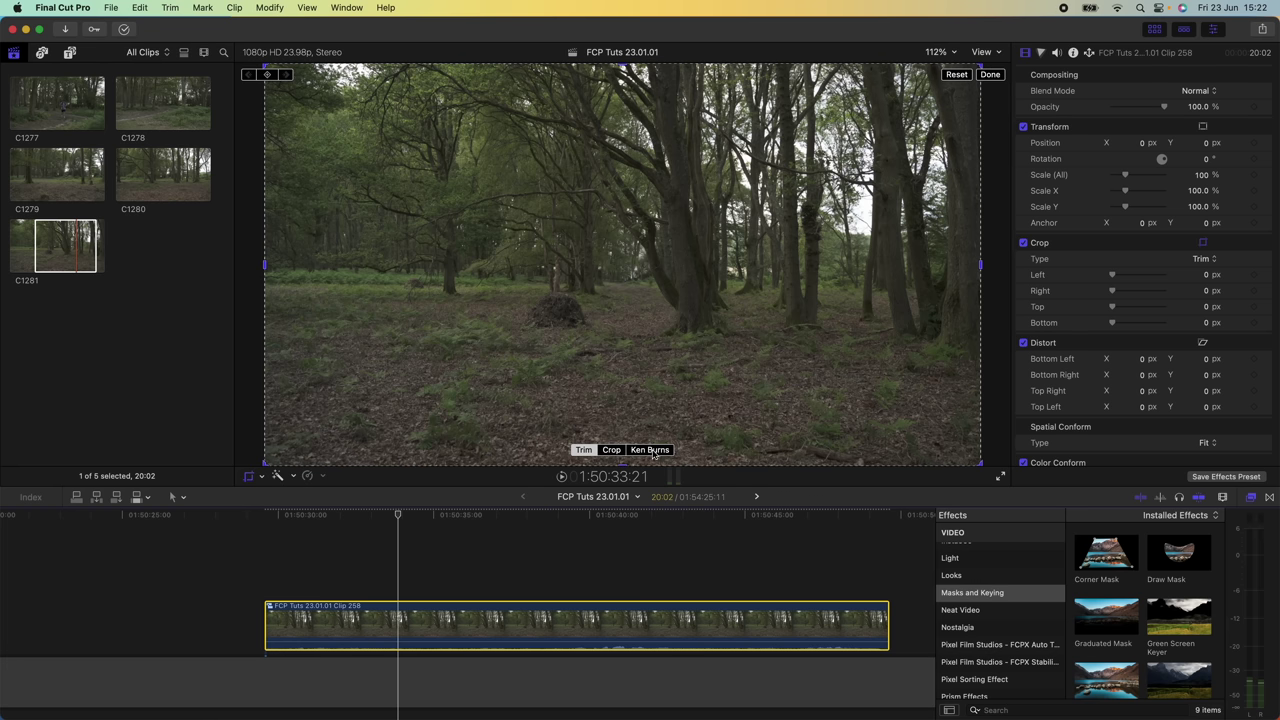
{"action": "left_click", "coordinate": [652, 450]}
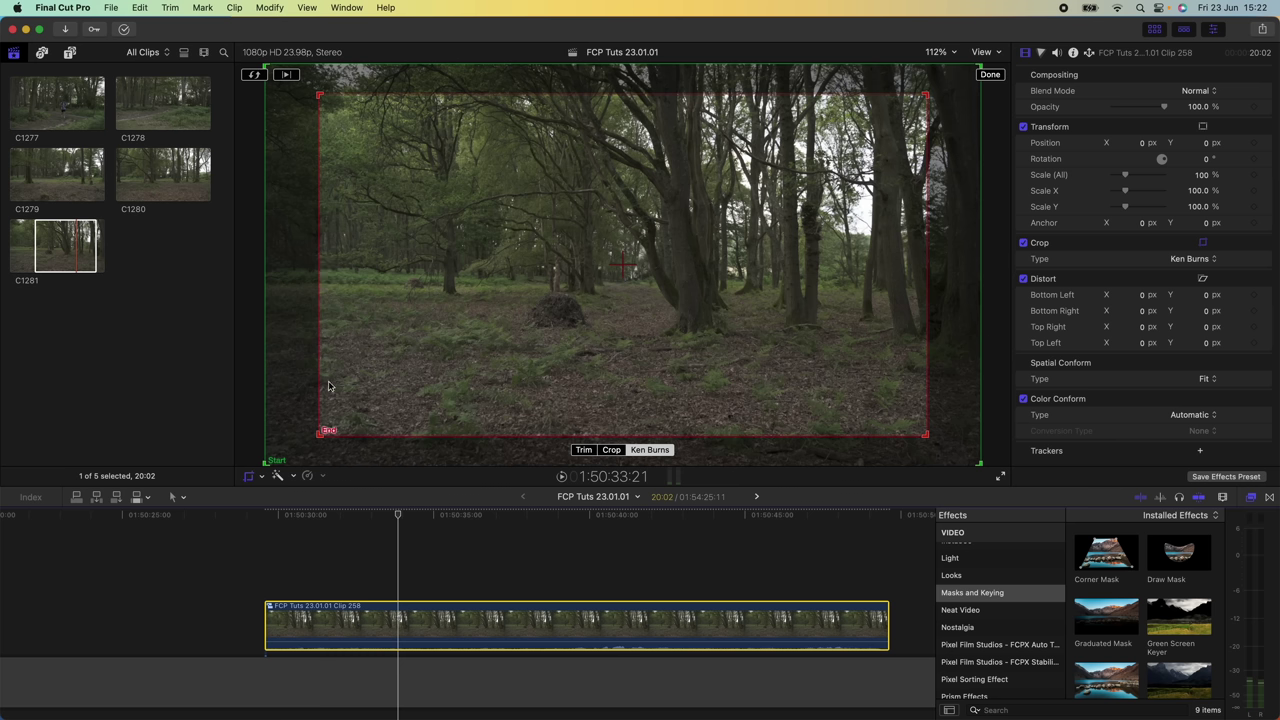
{"action": "left_click", "coordinate": [254, 76]}
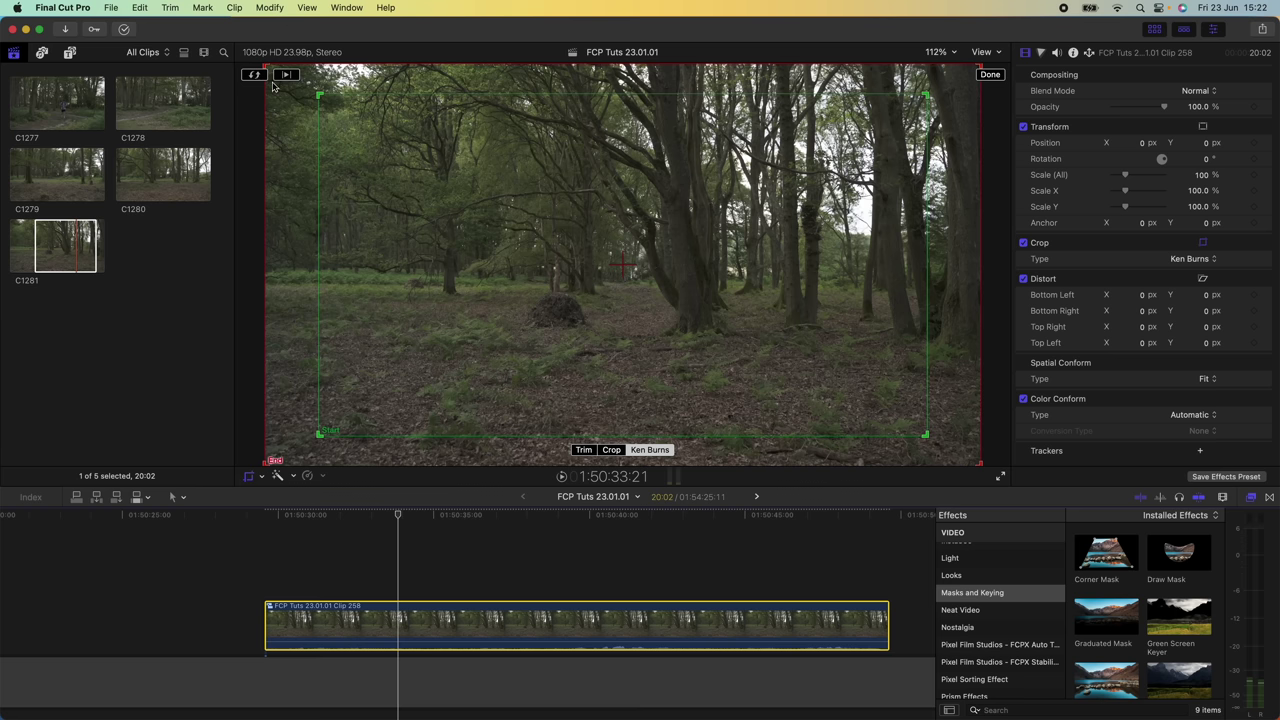
{"action": "left_click_drag", "start_coordinate": [320, 434], "coordinate": [606, 277]}
{"action": "left_click_drag", "start_coordinate": [648, 158], "coordinate": [537, 255]}
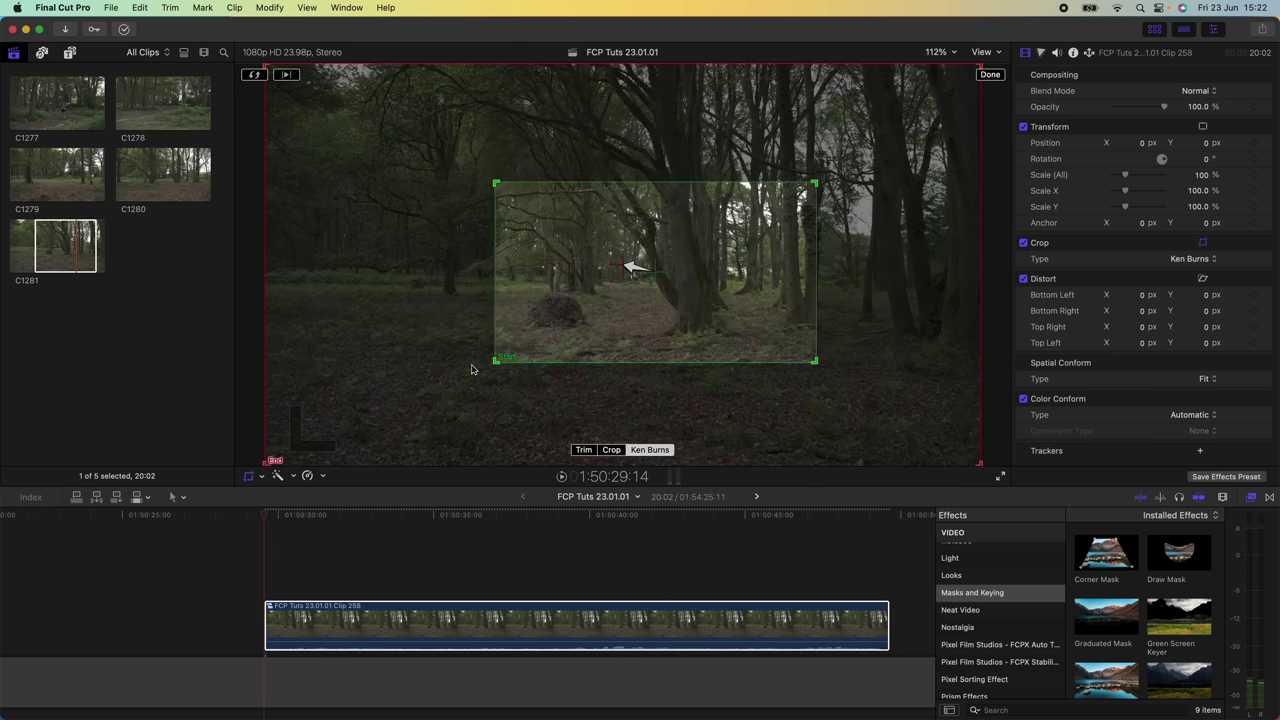
{"action": "left_click_drag", "start_coordinate": [494, 367], "coordinate": [635, 286]}
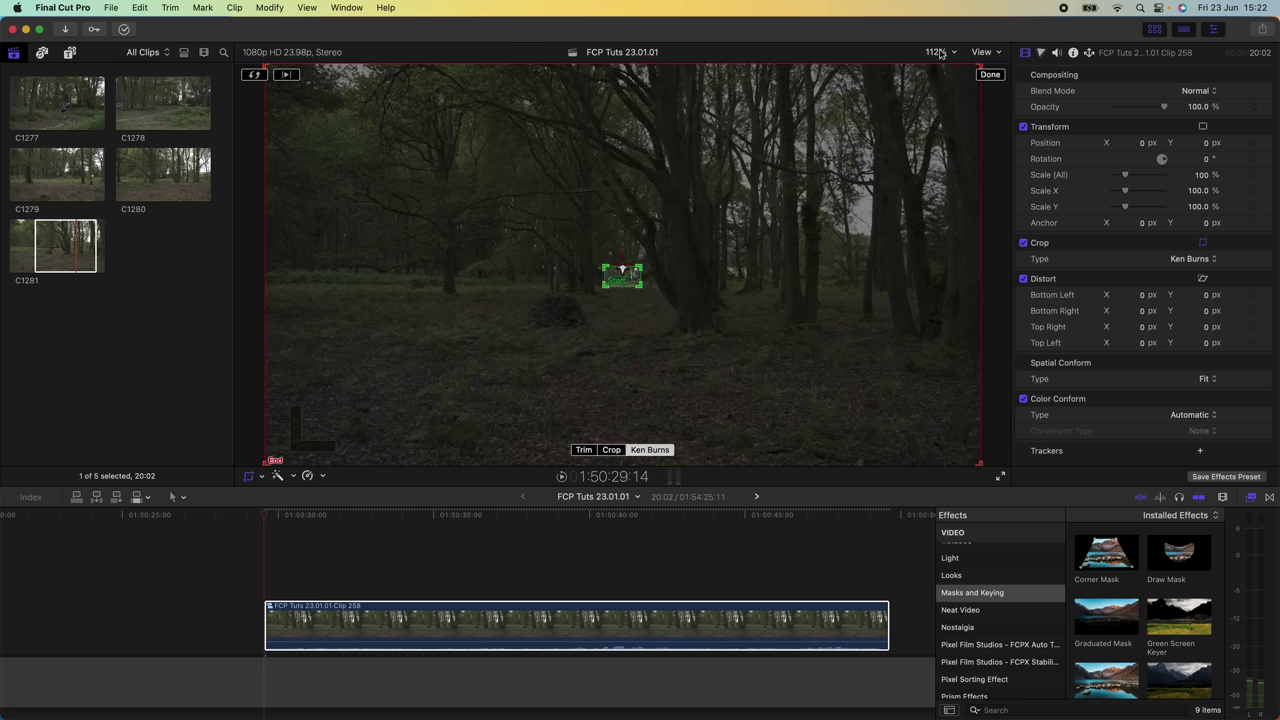
Zoom the viewer to 600% at better quality and nudge the start framing down-right.
{"action": "left_click", "coordinate": [940, 53]}
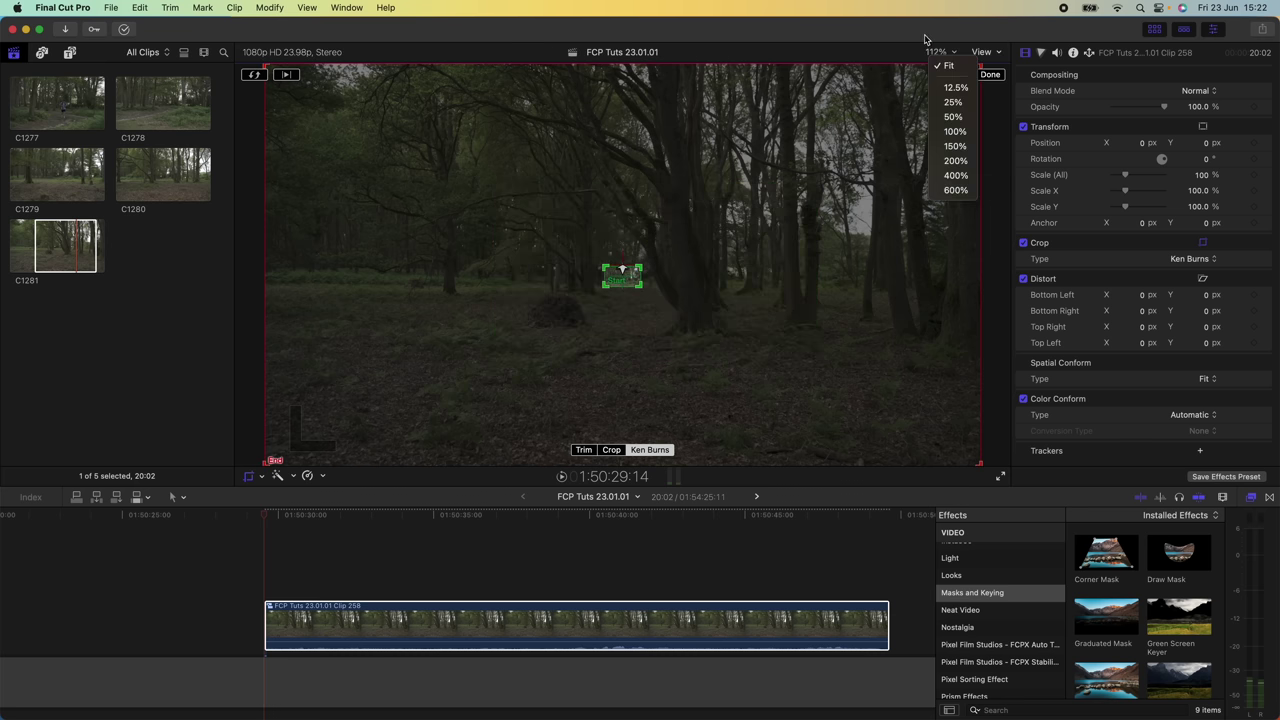
{"action": "left_click", "coordinate": [952, 192]}
{"action": "left_click_drag", "start_coordinate": [985, 263], "coordinate": [984, 267]}
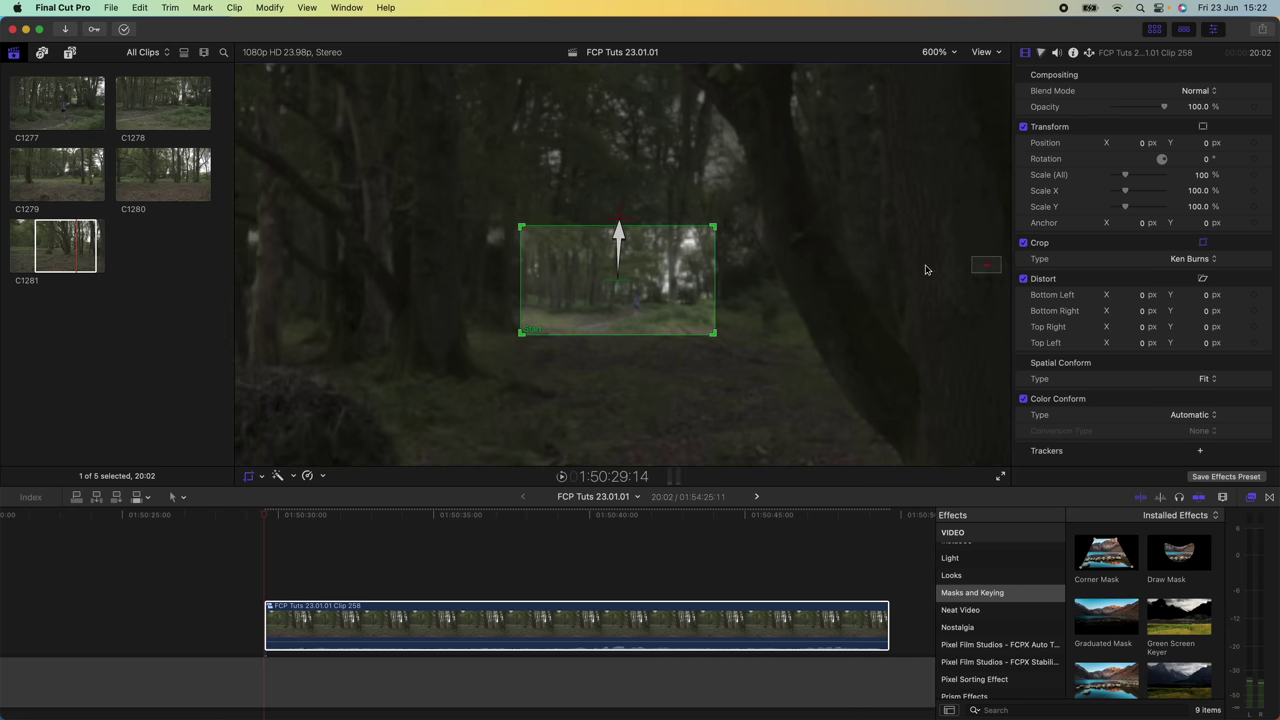
{"action": "left_click", "coordinate": [986, 52]}
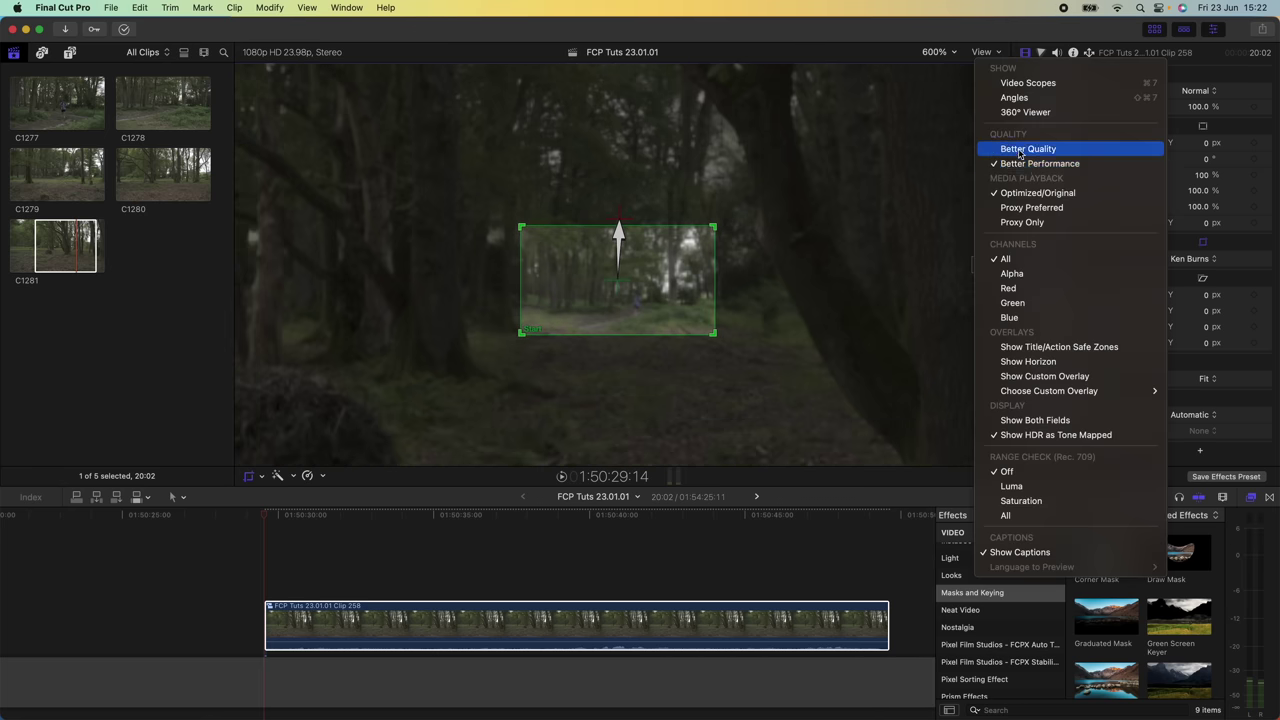
{"action": "left_click", "coordinate": [1020, 151]}
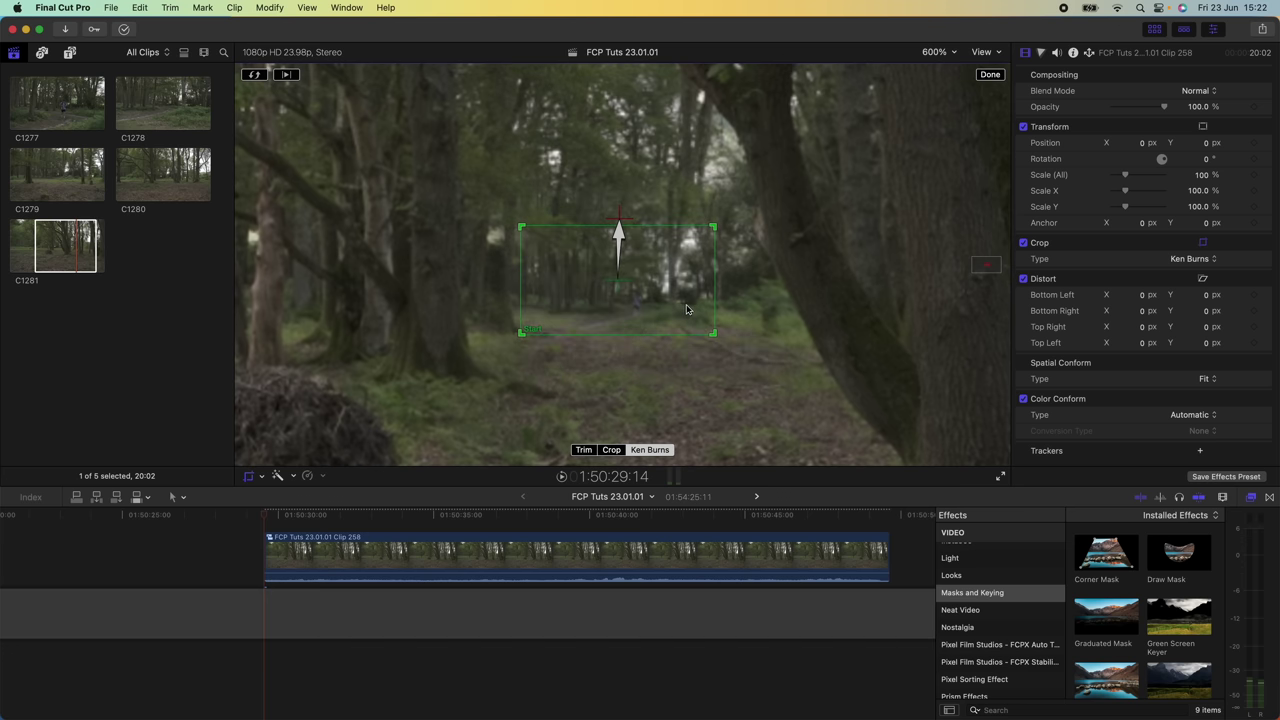
{"action": "left_click", "coordinate": [686, 304]}
{"action": "left_click_drag", "start_coordinate": [655, 313], "coordinate": [674, 334]}
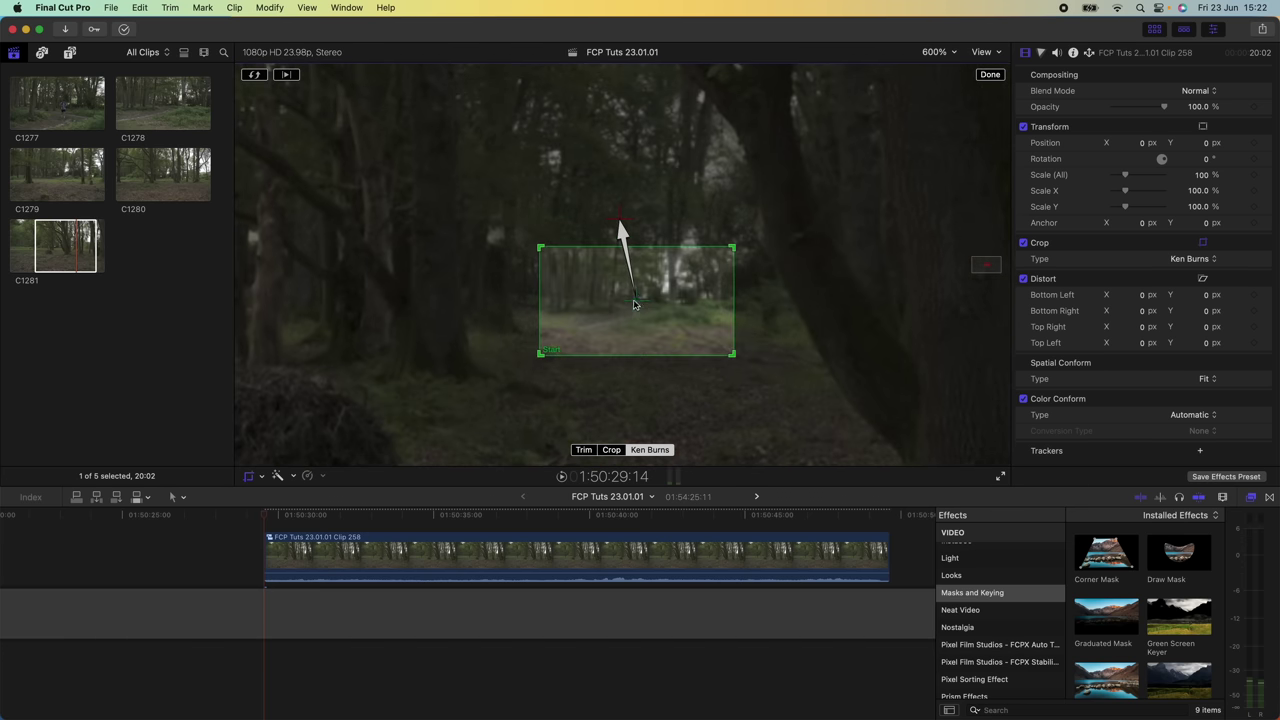
Lower the Ken Burns end frame slightly, finish the move, and fit the viewer.
{"action": "left_click", "coordinate": [806, 258]}
{"action": "left_click_drag", "start_coordinate": [806, 259], "coordinate": [806, 332]}
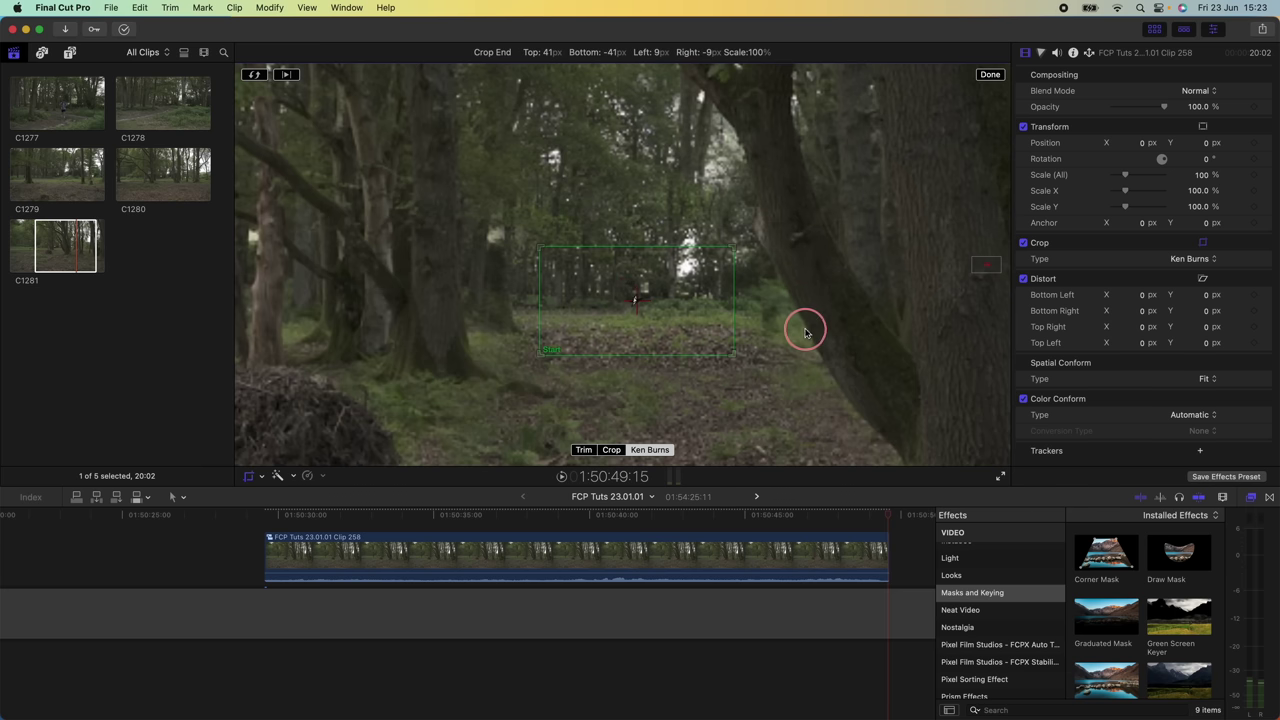
{"action": "left_click", "coordinate": [638, 308]}
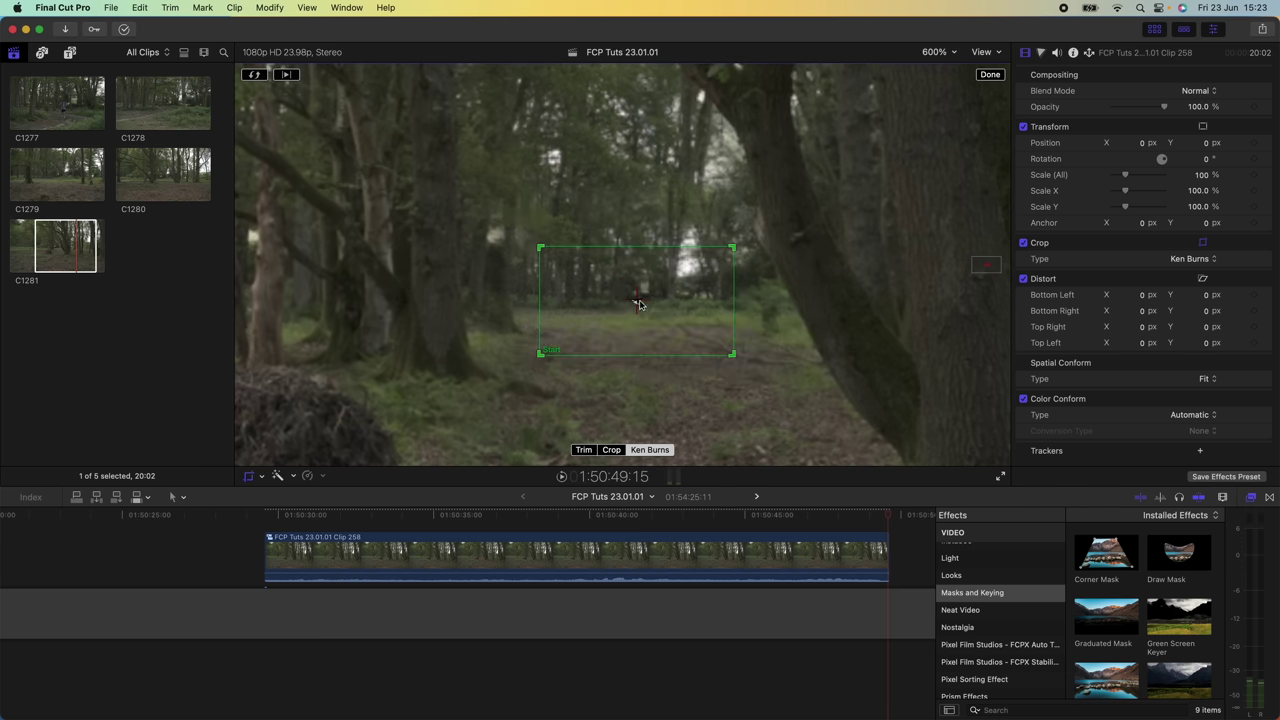
{"action": "left_click", "coordinate": [990, 74]}
{"action": "left_click", "coordinate": [937, 52]}
{"action": "left_click", "coordinate": [945, 75]}
{"action": "left_click", "coordinate": [426, 514]}
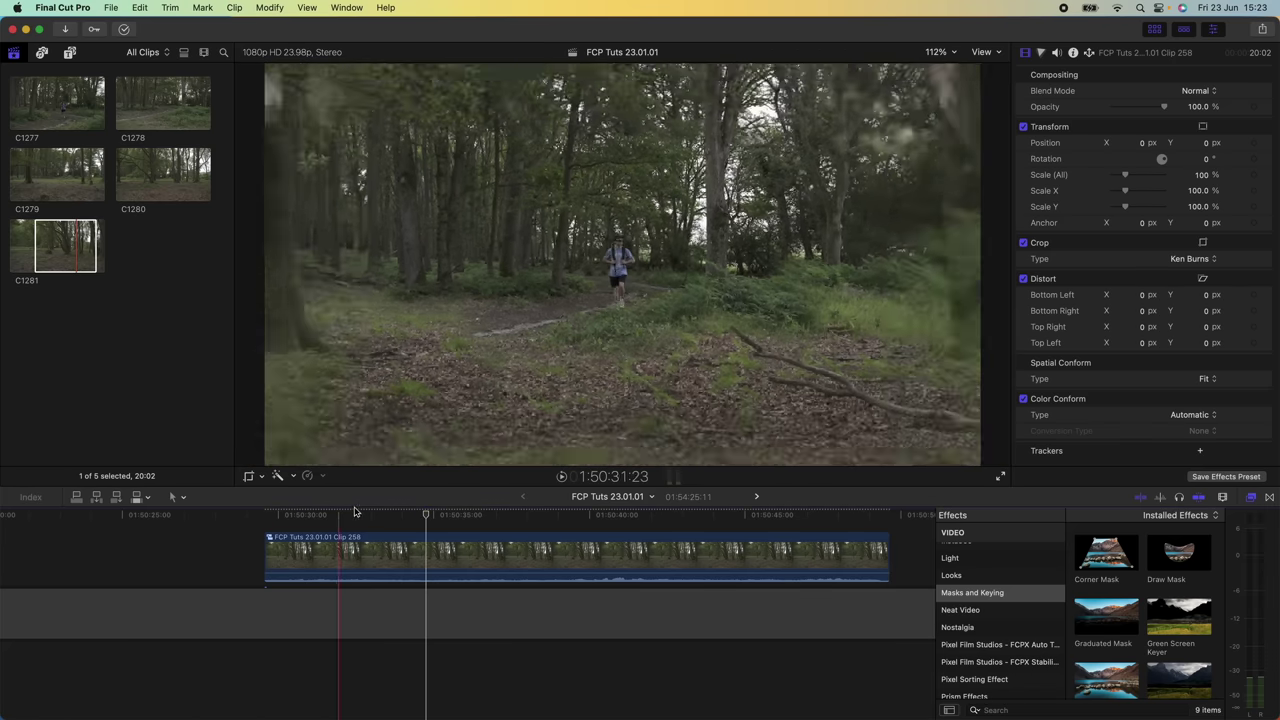
Return the playhead to the clip start and nest Clip 258 into compound Clip 259.
{"action": "left_click", "coordinate": [293, 515]}
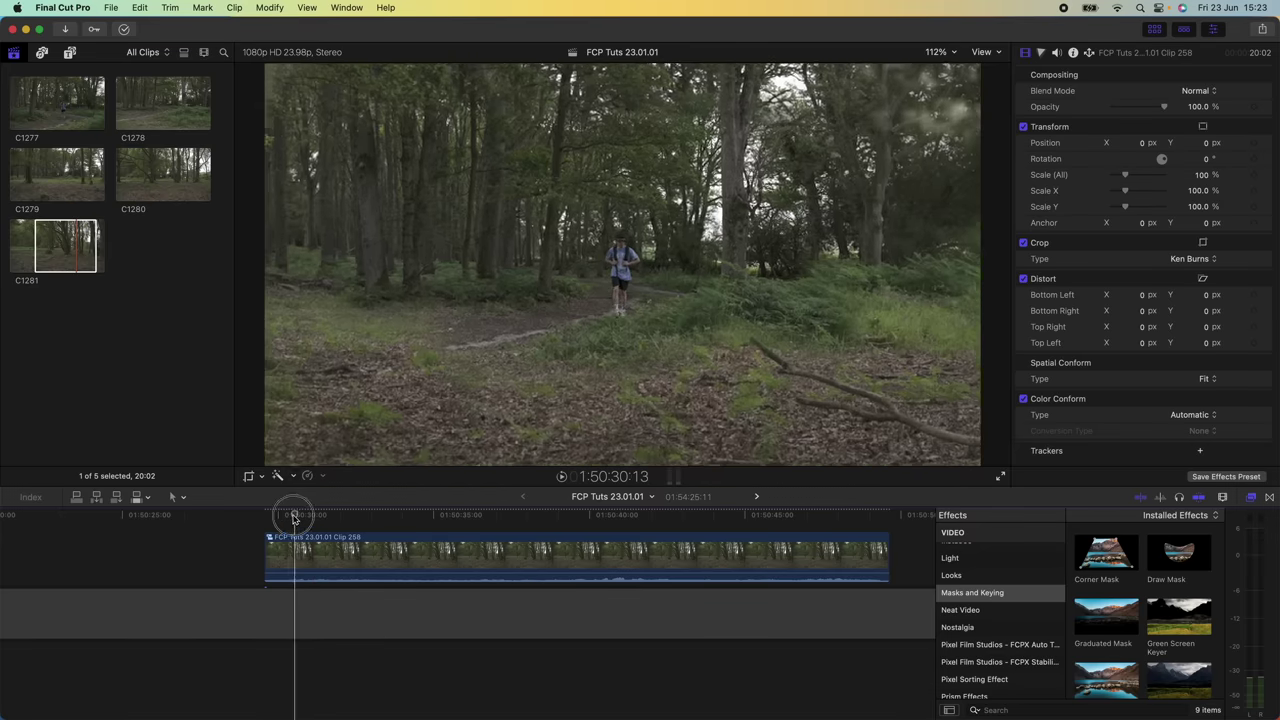
{"action": "left_click", "coordinate": [264, 516]}
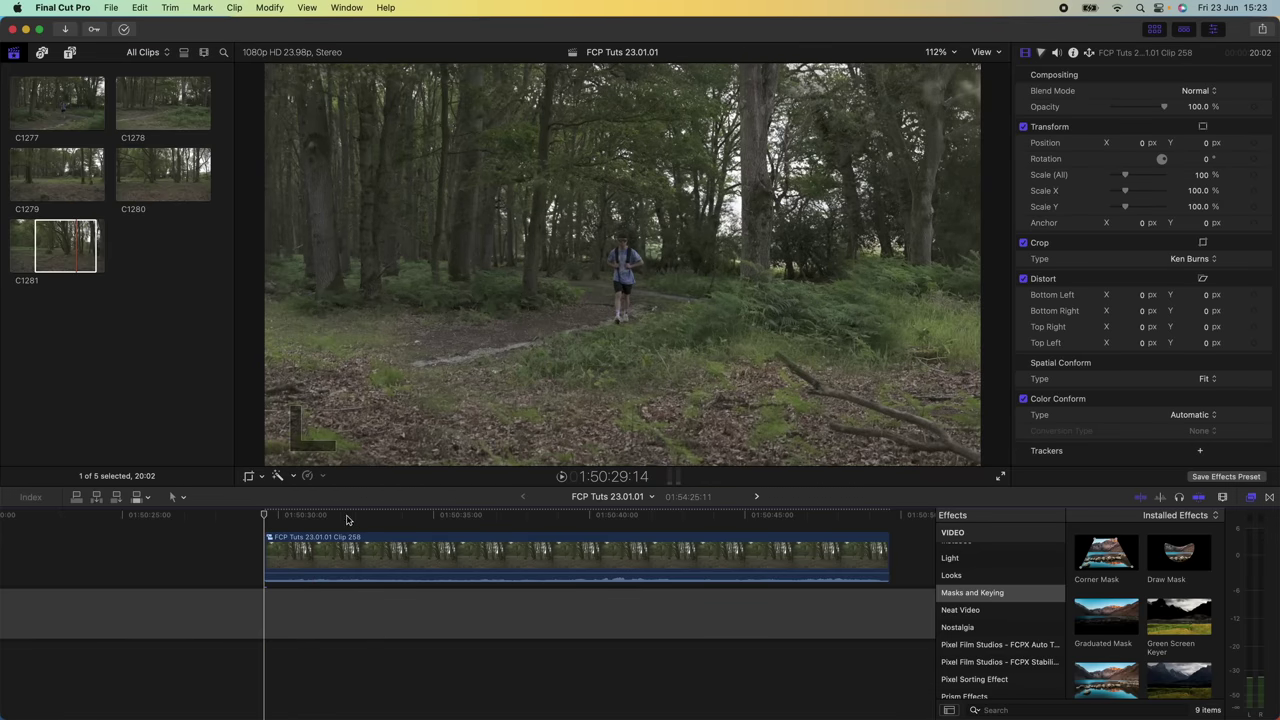
{"action": "right_click", "coordinate": [314, 553]}
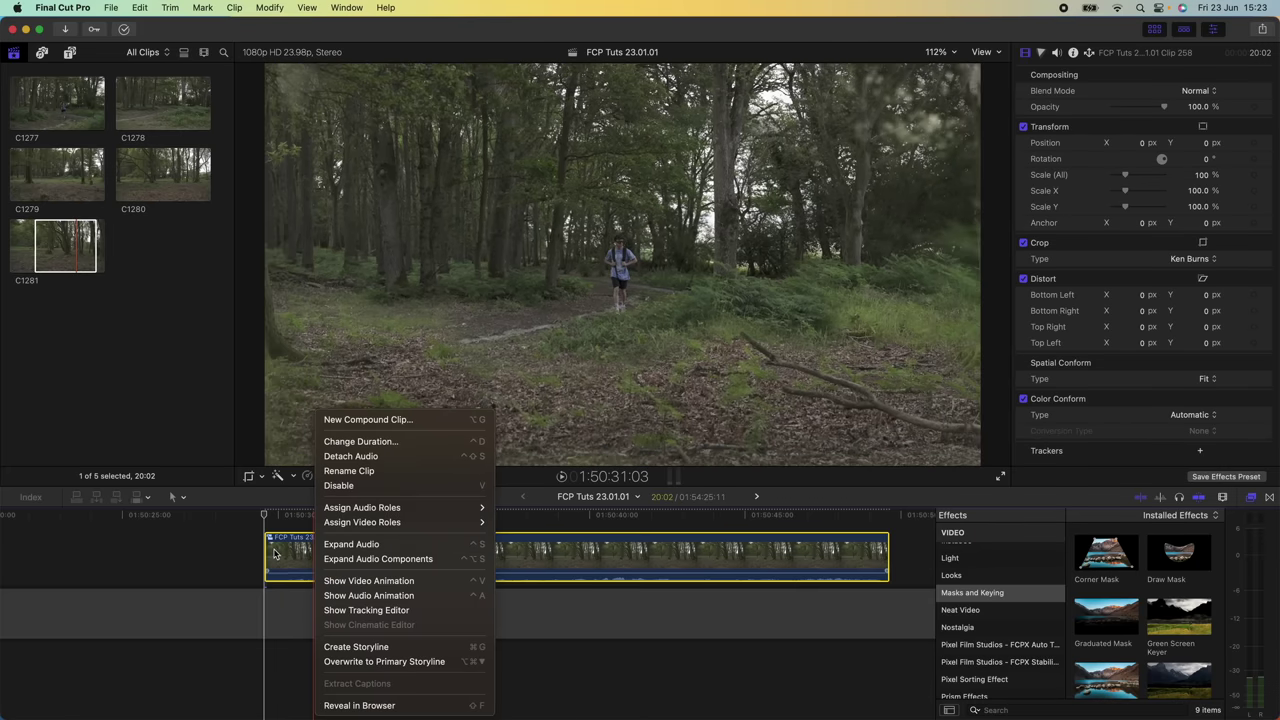
{"action": "left_click", "coordinate": [380, 421]}
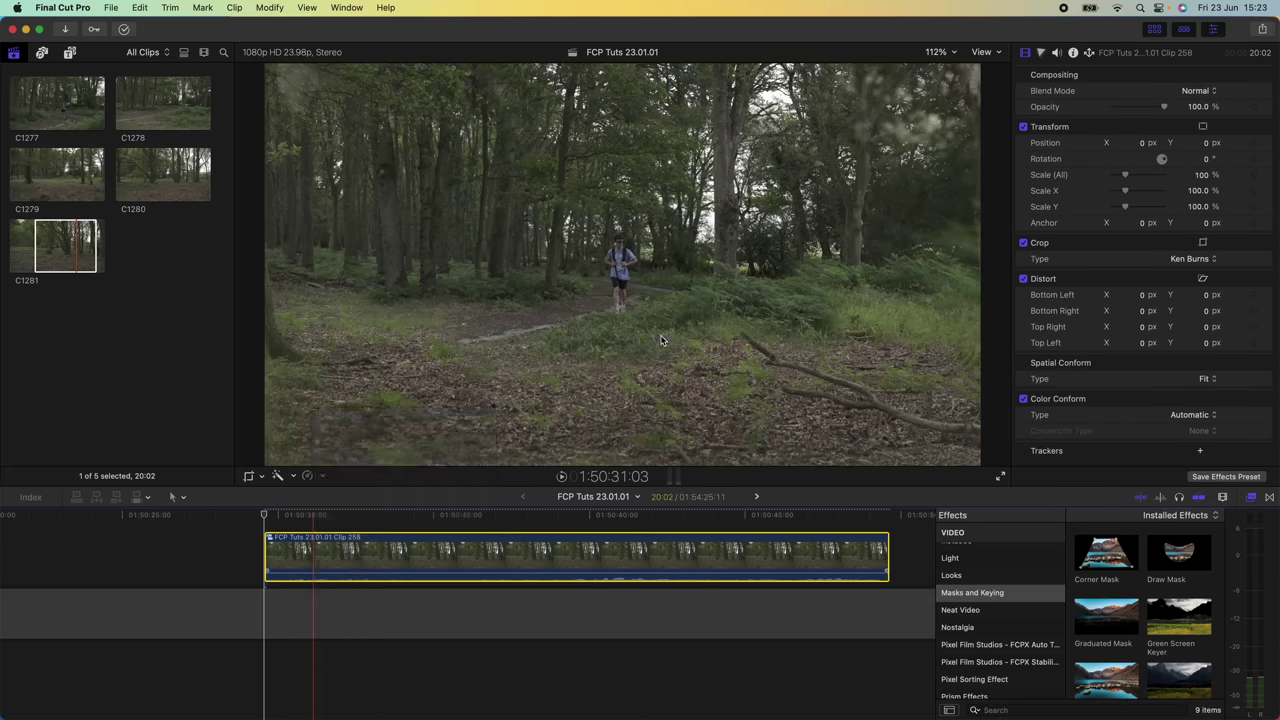
{"action": "left_click", "coordinate": [814, 394]}
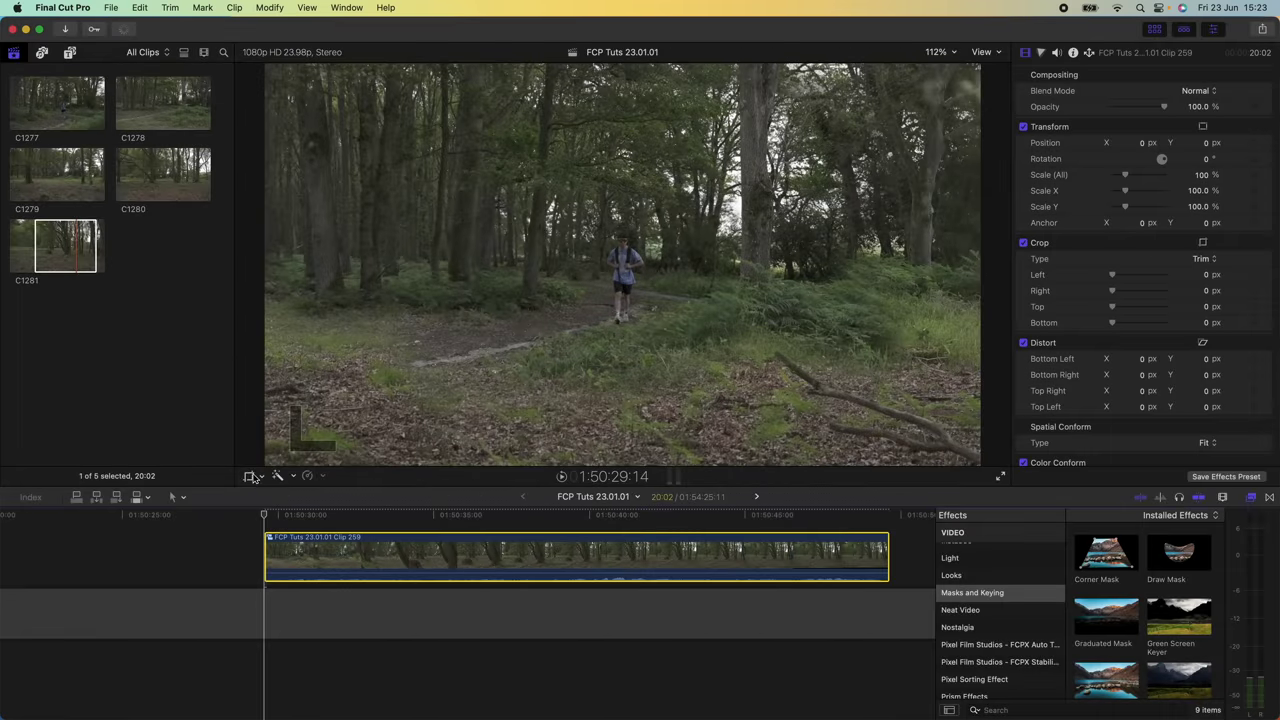
Give Clip 259 a Ken Burns crop starting on the runner and pulling out to full frame, then play it.
{"action": "left_click", "coordinate": [263, 478]}
{"action": "left_click", "coordinate": [286, 509]}
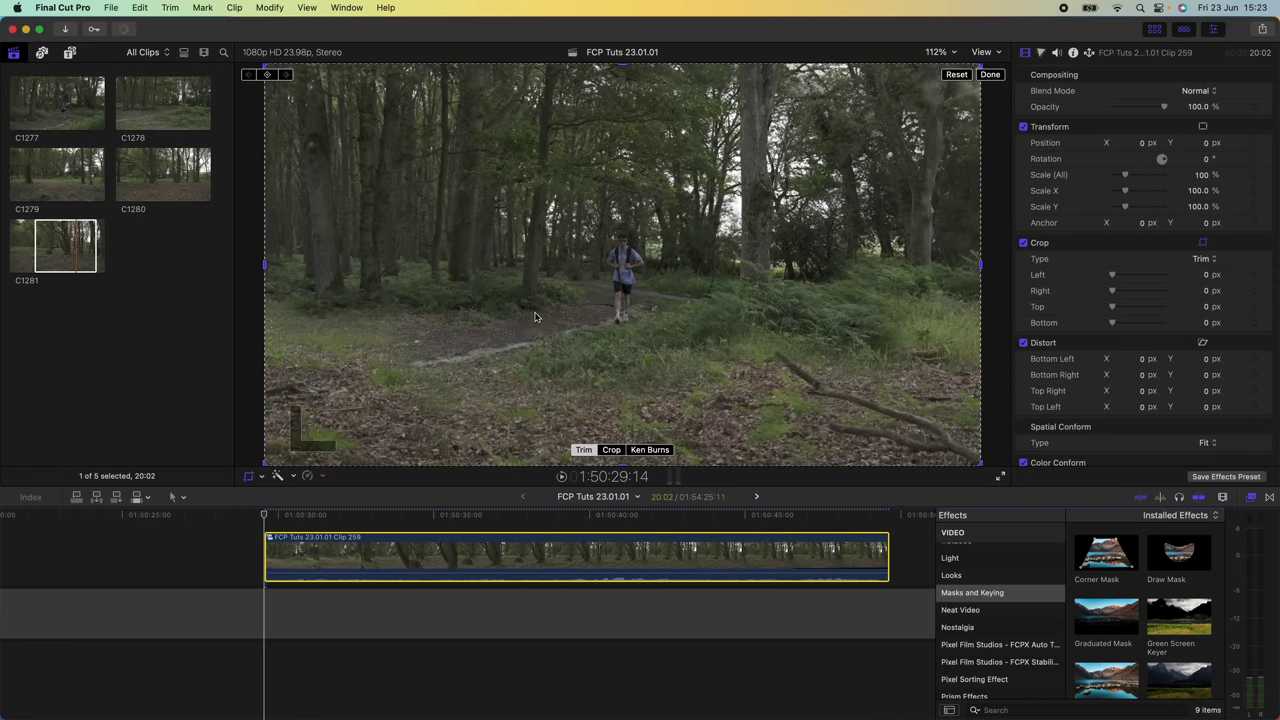
{"action": "left_click", "coordinate": [650, 450]}
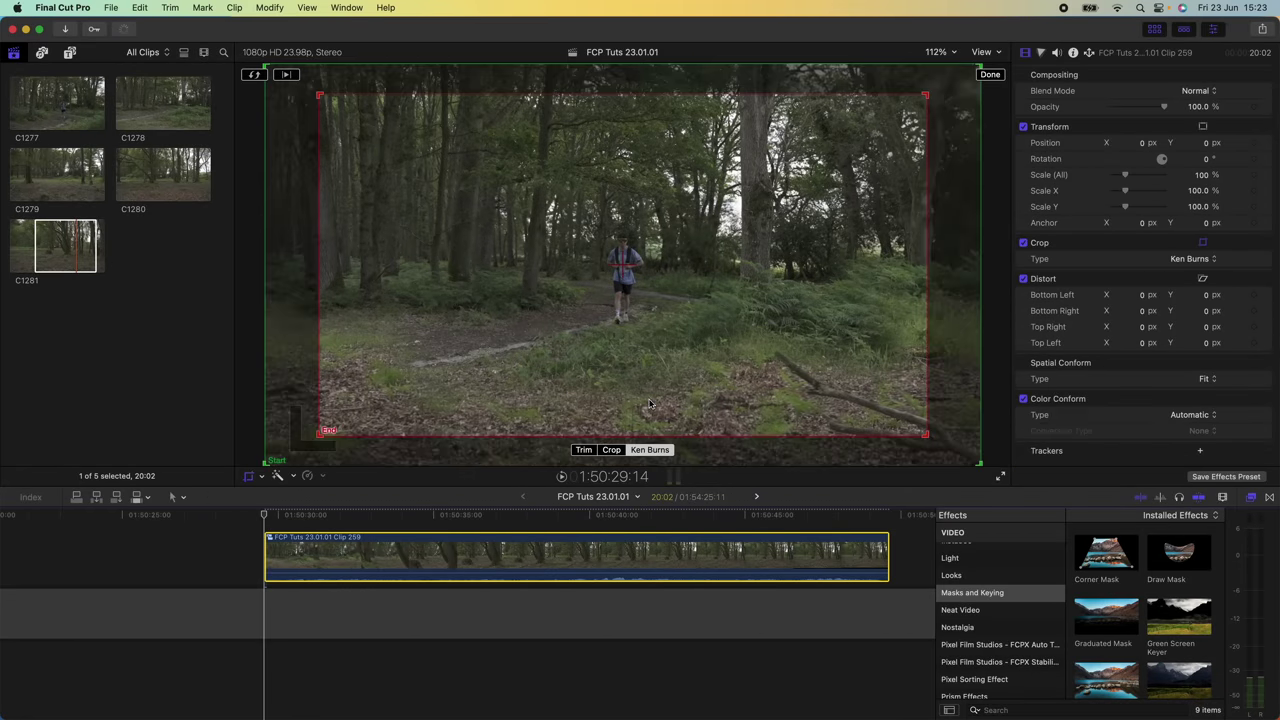
{"action": "left_click", "coordinate": [254, 75]}
{"action": "left_click_drag", "start_coordinate": [322, 93], "coordinate": [845, 360]}
{"action": "left_click_drag", "start_coordinate": [886, 400], "coordinate": [657, 260]}
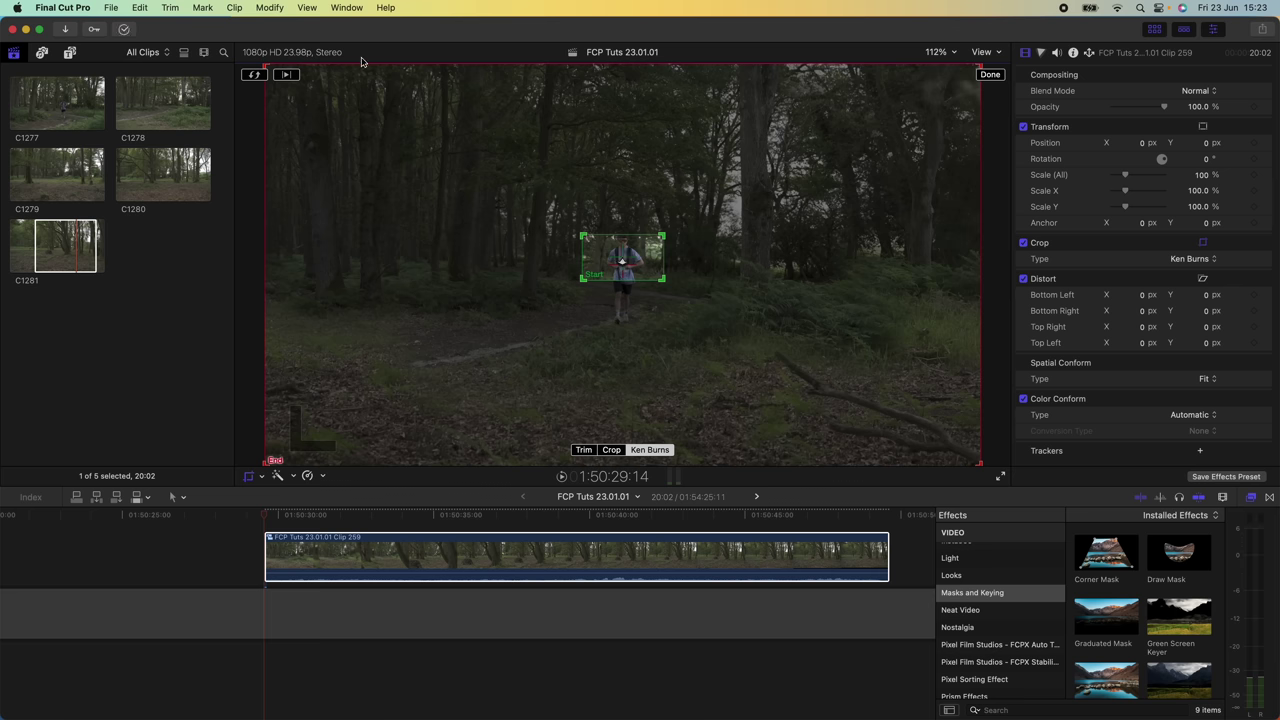
{"action": "left_click", "coordinate": [990, 75]}
{"action": "key", "text": "space"}
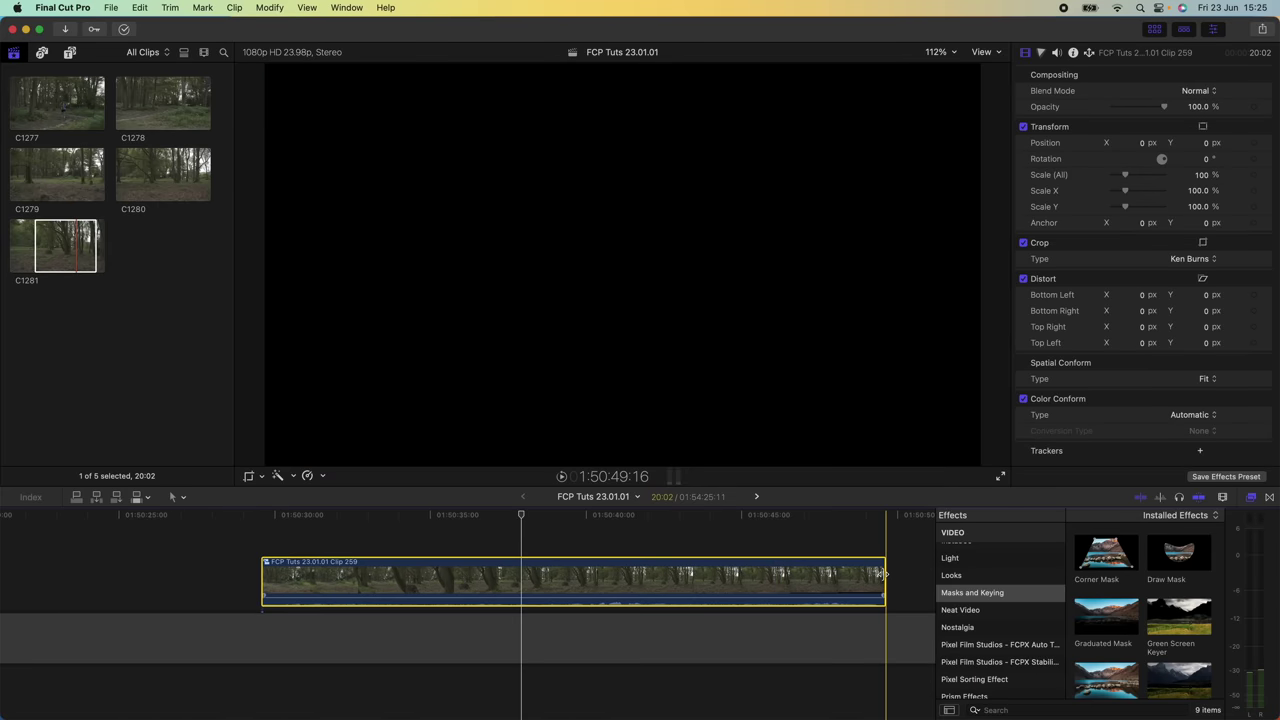
Trim the end of Clip 259 slightly and nest it in new compound clip Clip 260.
{"action": "mouse_move", "coordinate": [880, 573]}
{"action": "left_mouse_down"}
{"action": "mouse_move", "coordinate": [632, 574]}
{"action": "mouse_move", "coordinate": [886, 573]}
{"action": "left_mouse_up"}
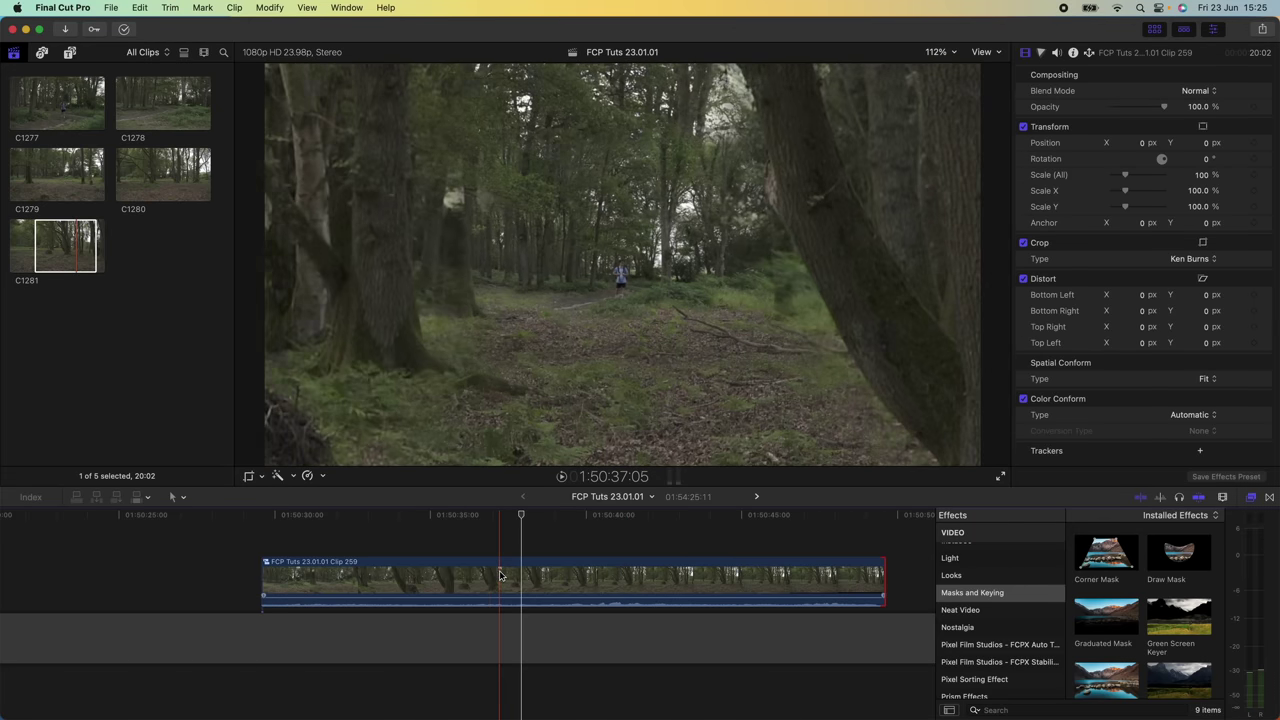
{"action": "right_click", "coordinate": [458, 577]}
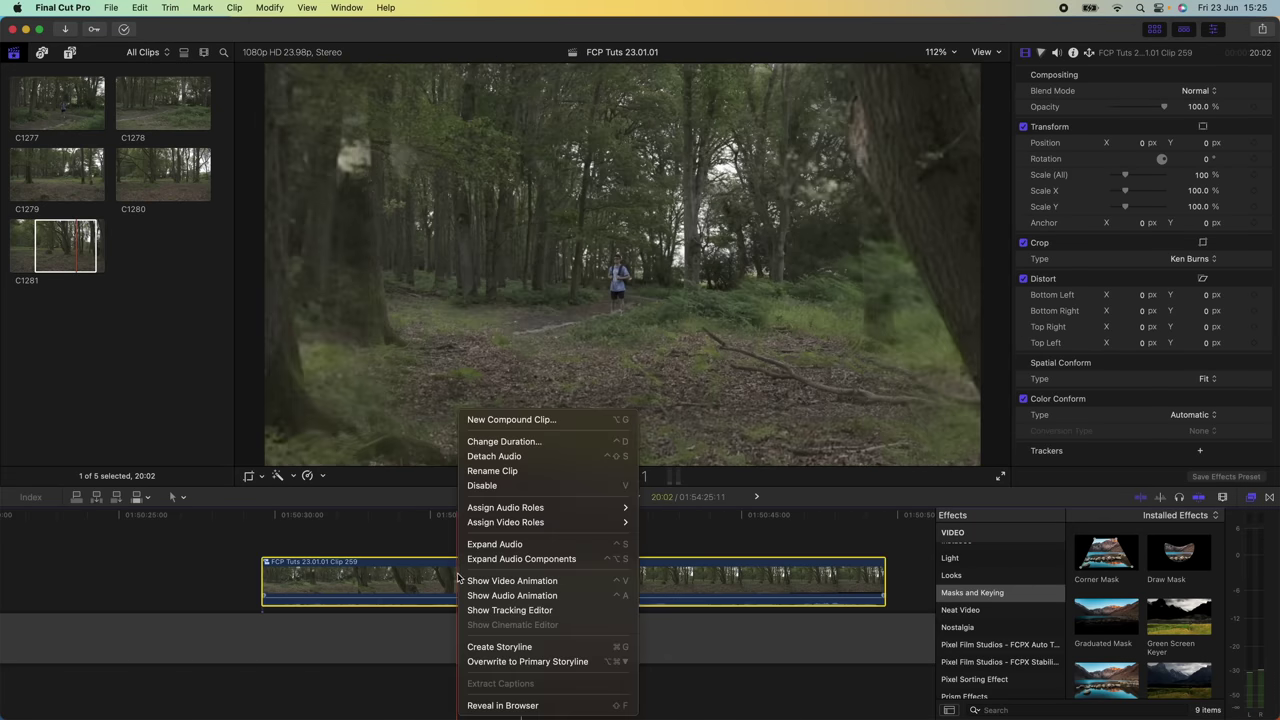
{"action": "left_click", "coordinate": [524, 420]}
{"action": "key", "text": "Return"}
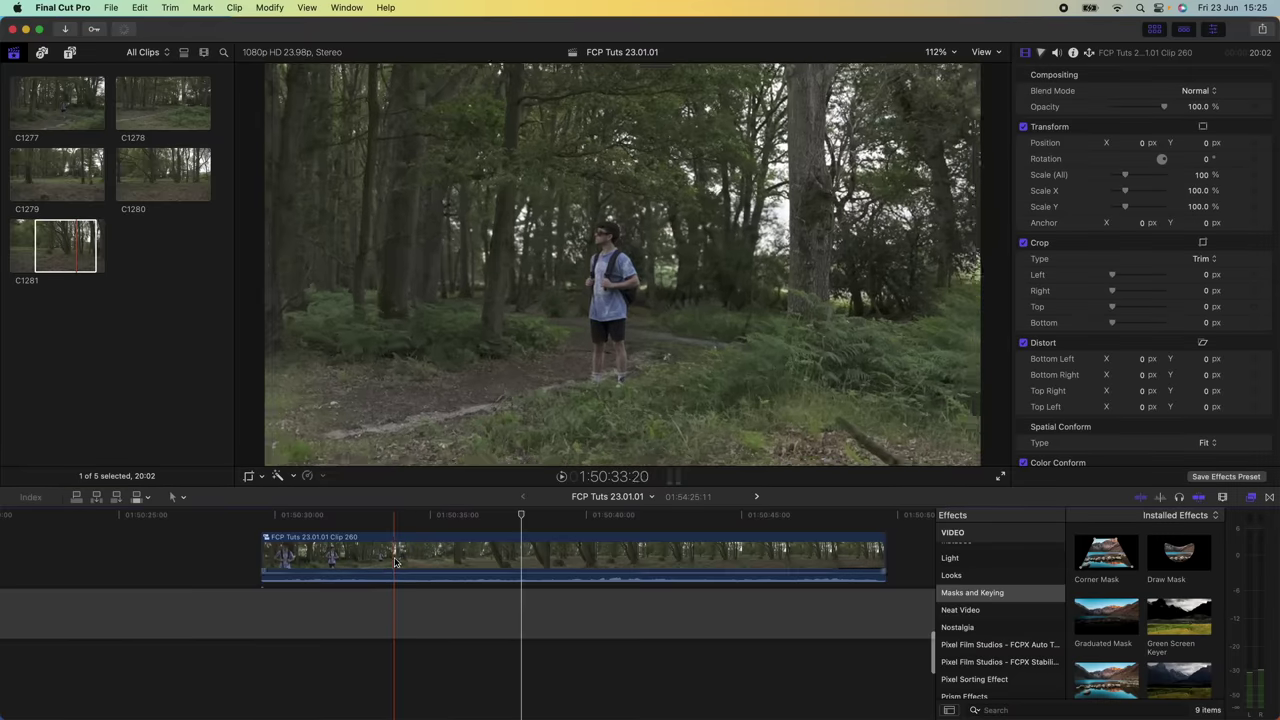
Blade Clip 260's speed at the ramp's start and end frames, making three speed segments.
{"action": "left_click", "coordinate": [359, 517]}
{"action": "mouse_move", "coordinate": [337, 519]}
{"action": "left_mouse_down"}
{"action": "mouse_move", "coordinate": [323, 517]}
{"action": "mouse_move", "coordinate": [357, 517]}
{"action": "mouse_move", "coordinate": [286, 517]}
{"action": "mouse_move", "coordinate": [330, 517]}
{"action": "left_mouse_up"}
{"action": "left_click", "coordinate": [357, 580]}
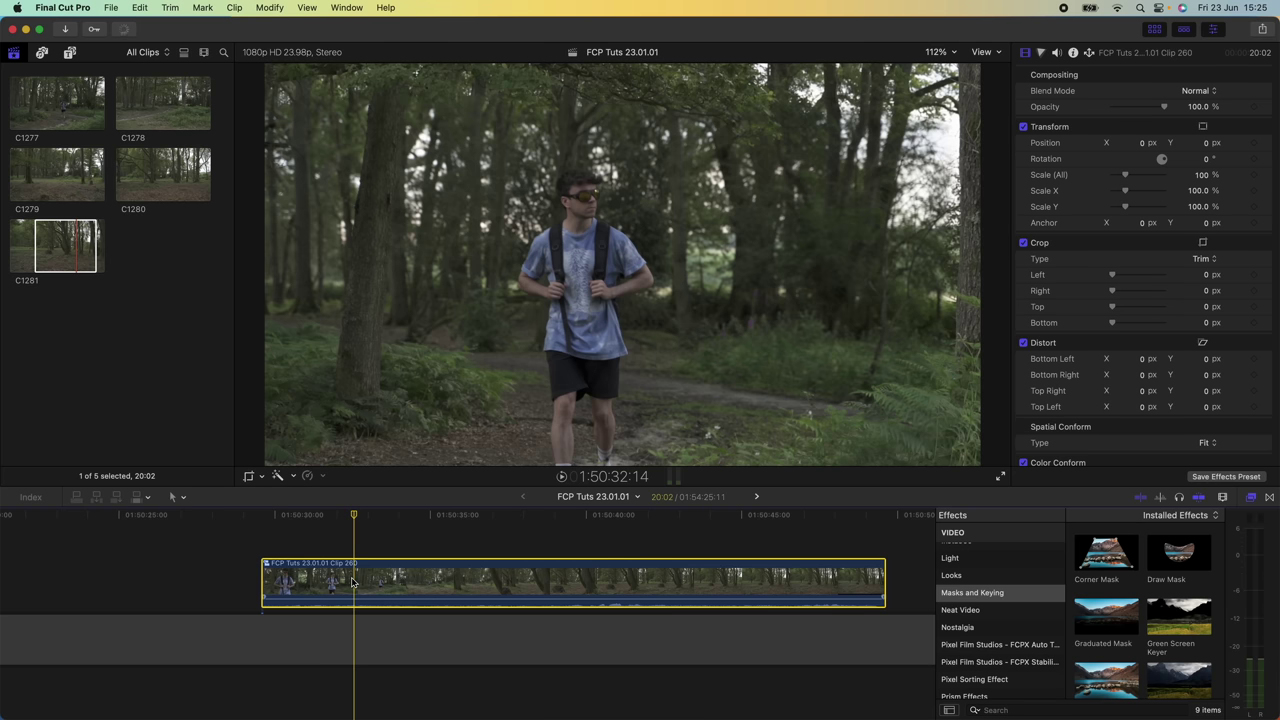
{"action": "key", "text": "shift+b"}
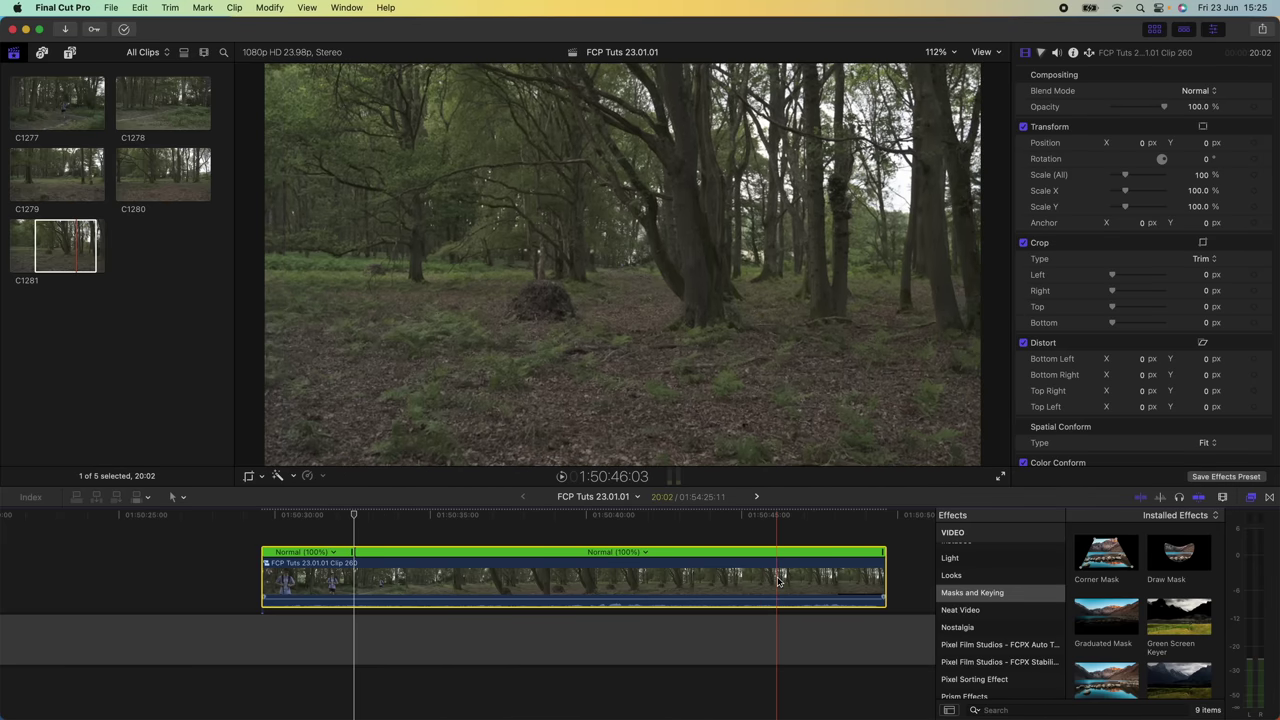
{"action": "left_click", "coordinate": [778, 580]}
{"action": "key", "text": "shift+b"}
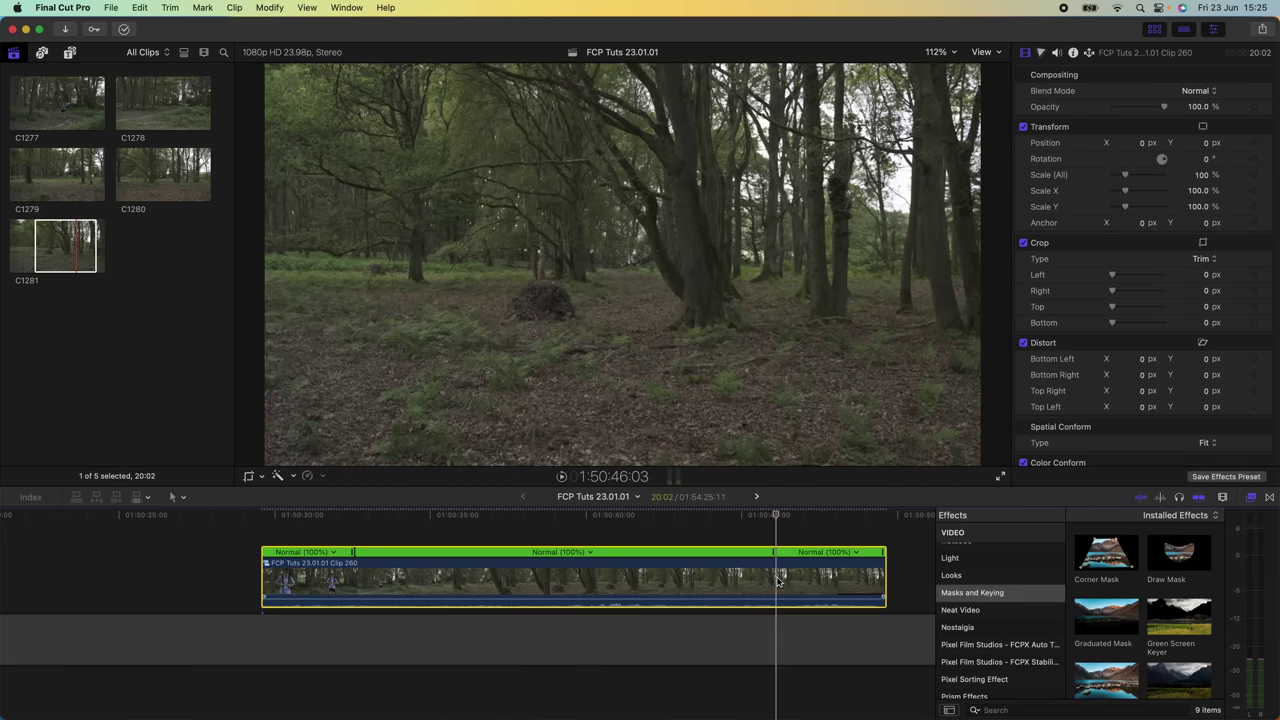
Set the middle speed segment to Fast 20x.
{"action": "left_click", "coordinate": [590, 552]}
{"action": "mouse_move", "coordinate": [620, 583]}
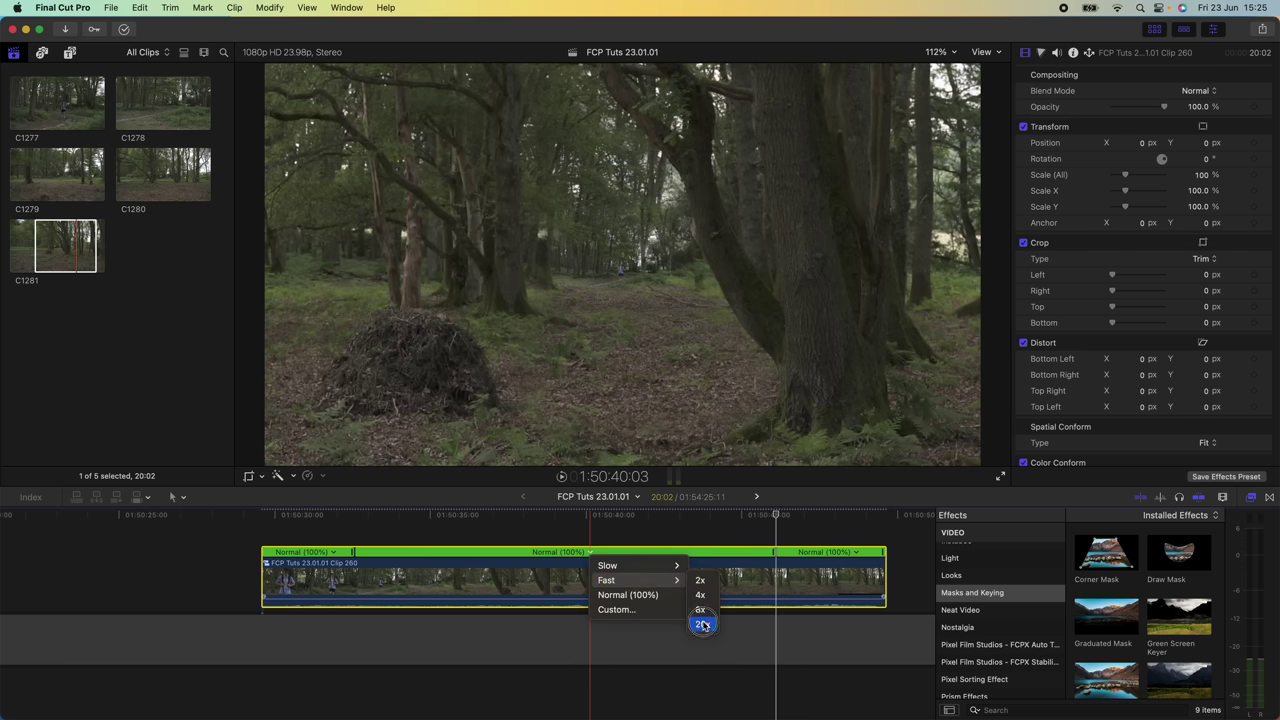
{"action": "left_click", "coordinate": [703, 624]}
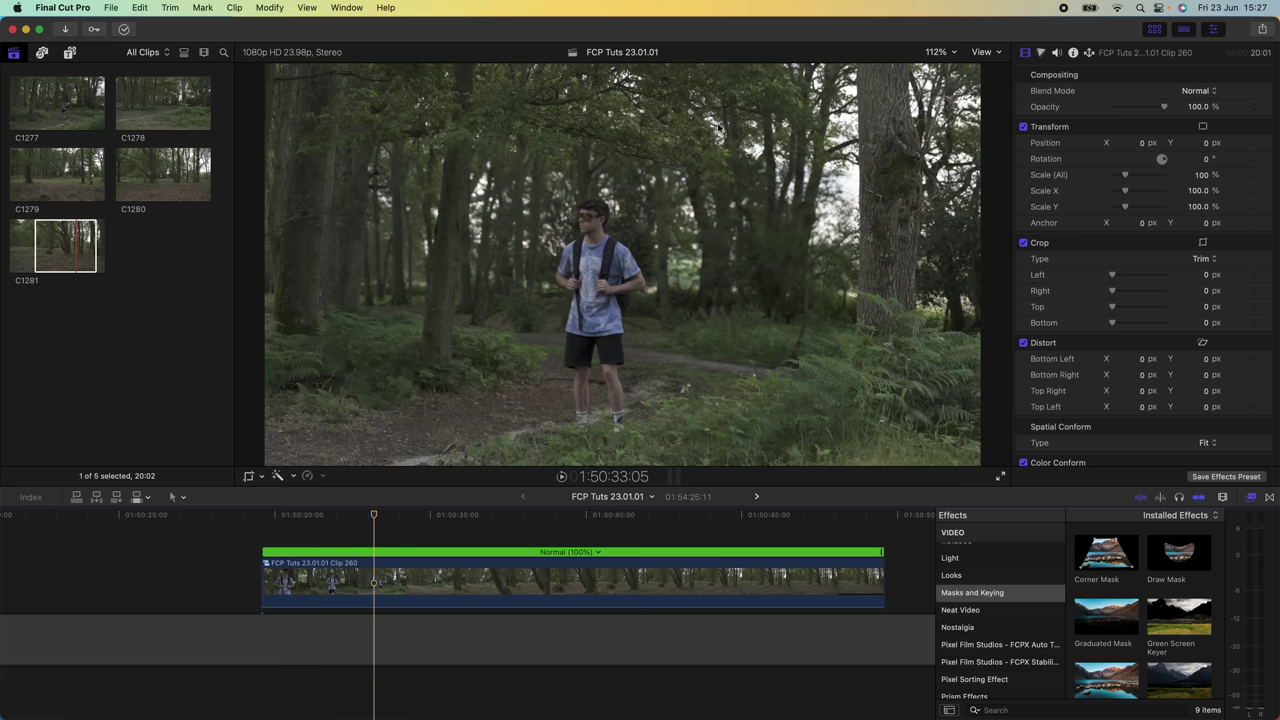
Place Moderate Motion Blur 2 above Clip 260 and preview the blurred frames.
{"action": "left_click", "coordinate": [67, 52]}
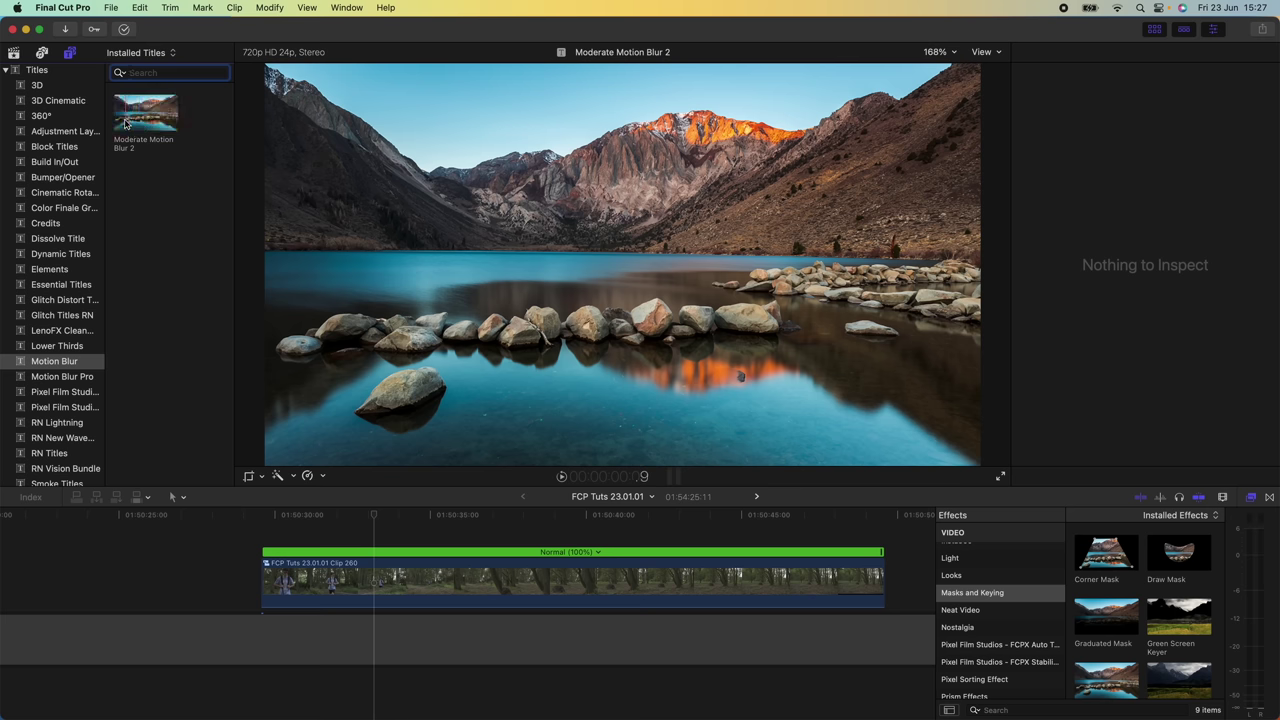
{"action": "left_click_drag", "start_coordinate": [127, 122], "coordinate": [880, 534]}
{"action": "left_click", "coordinate": [372, 536]}
{"action": "left_click_drag", "start_coordinate": [370, 514], "coordinate": [364, 515]}
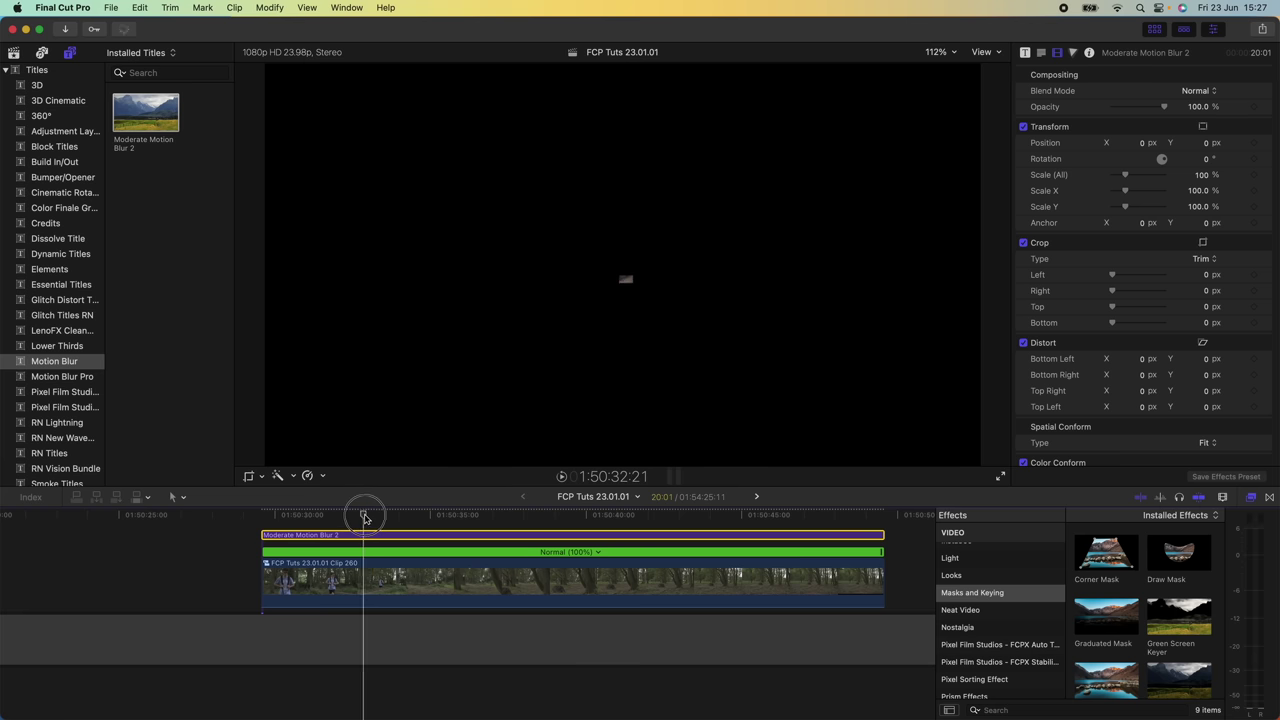
Add an Adjustment Layer above the clip and extend it to the clip's end.
{"action": "left_click", "coordinate": [66, 132]}
{"action": "left_click_drag", "start_coordinate": [137, 122], "coordinate": [262, 533]}
{"action": "left_click_drag", "start_coordinate": [572, 536], "coordinate": [884, 536]}
Toggle the Moderate Motion Blur 2 clip off and on to compare frames with and without blur.
{"action": "left_click", "coordinate": [367, 556]}
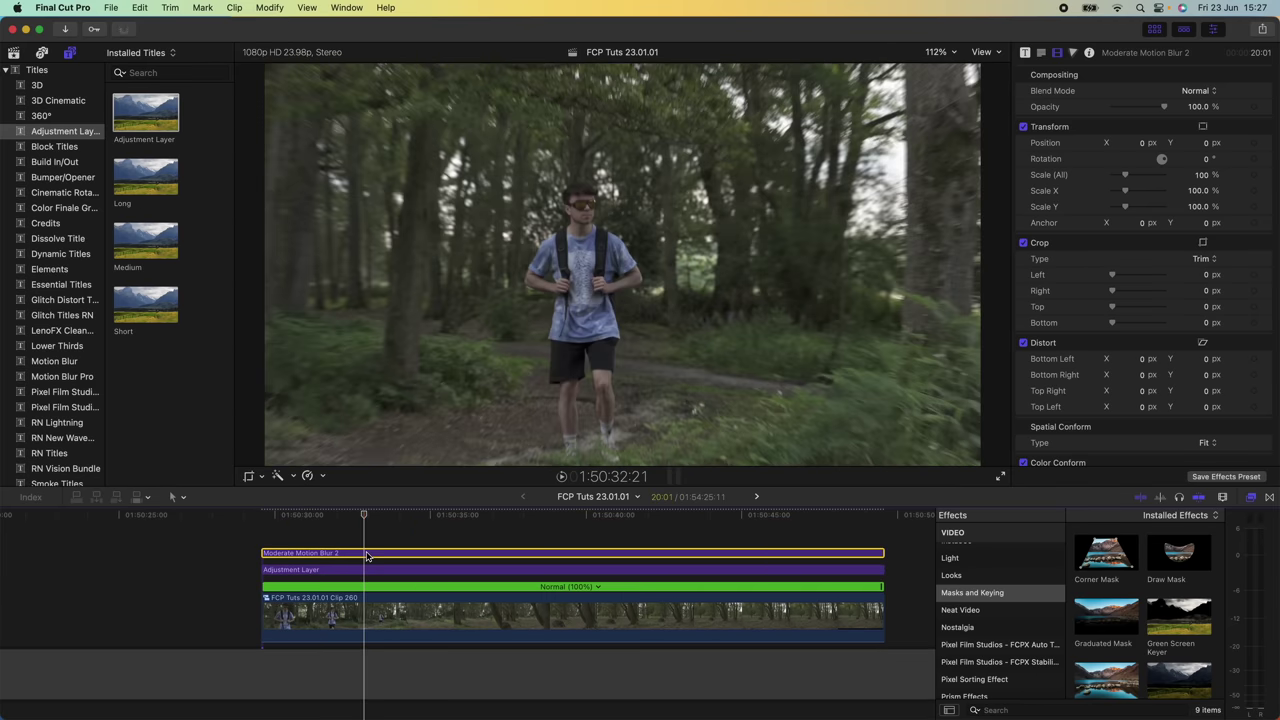
{"action": "key", "text": "v"}
{"action": "key", "text": "v"}
{"action": "key", "text": "v"}
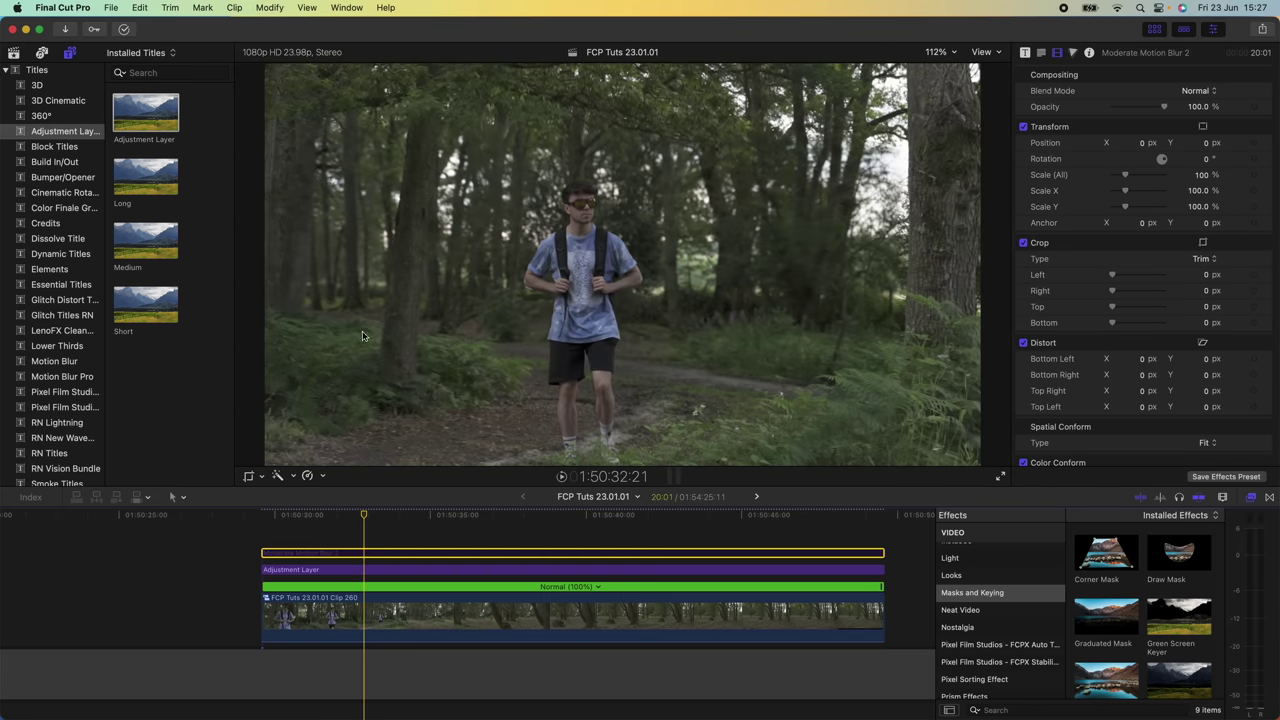
{"action": "key", "text": "v"}
{"action": "left_click_drag", "start_coordinate": [357, 516], "coordinate": [363, 516]}
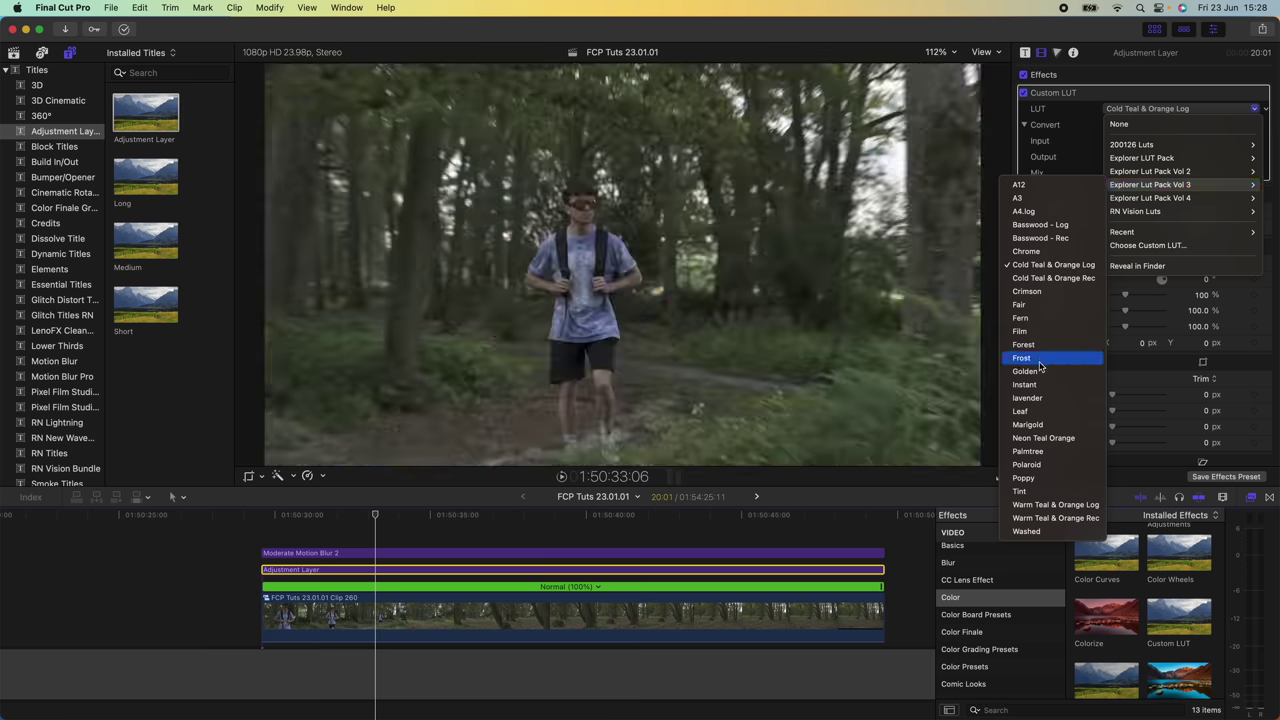
Set the Adjustment Layer's Custom LUT to Golden, adjust its Mix, and add Diffusion and Halation.
{"action": "left_click", "coordinate": [1046, 372]}
{"action": "mouse_move", "coordinate": [1163, 173]}
{"action": "left_mouse_down"}
{"action": "mouse_move", "coordinate": [1153, 176]}
{"action": "mouse_move", "coordinate": [1169, 172]}
{"action": "left_mouse_up"}
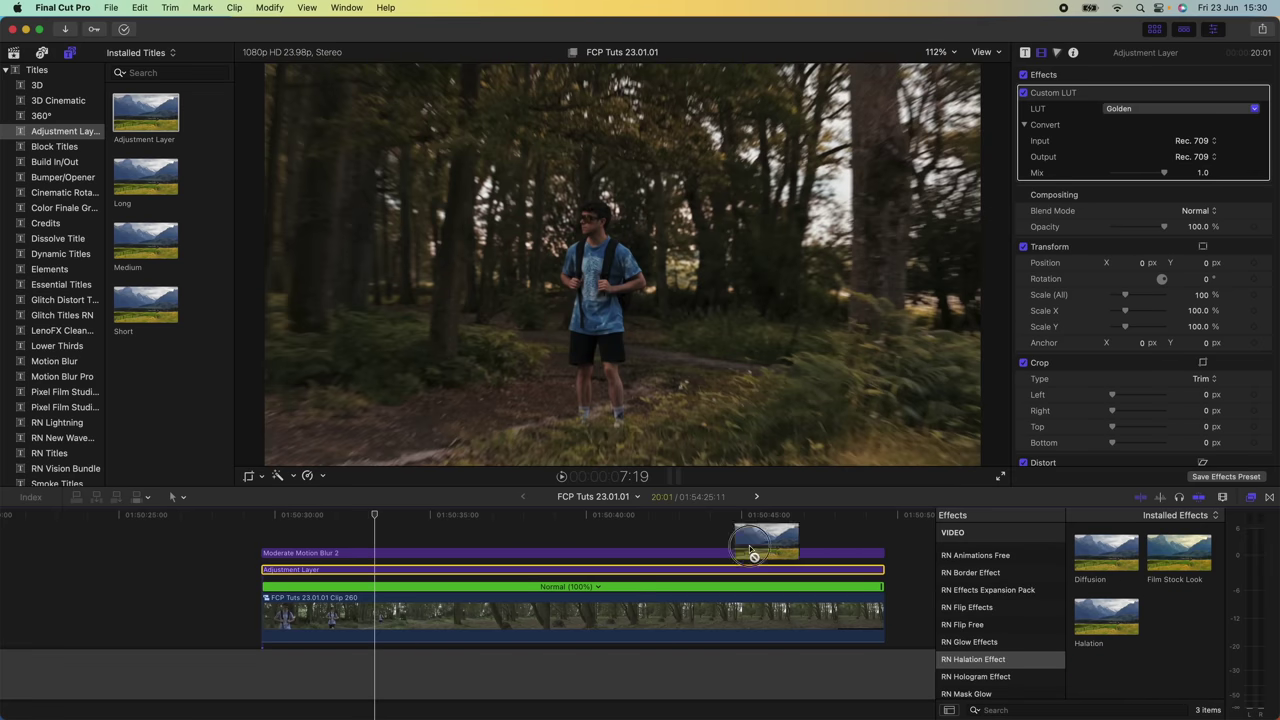
{"action": "left_click_drag", "start_coordinate": [753, 553], "coordinate": [640, 569]}
{"action": "left_click_drag", "start_coordinate": [1110, 625], "coordinate": [390, 569]}
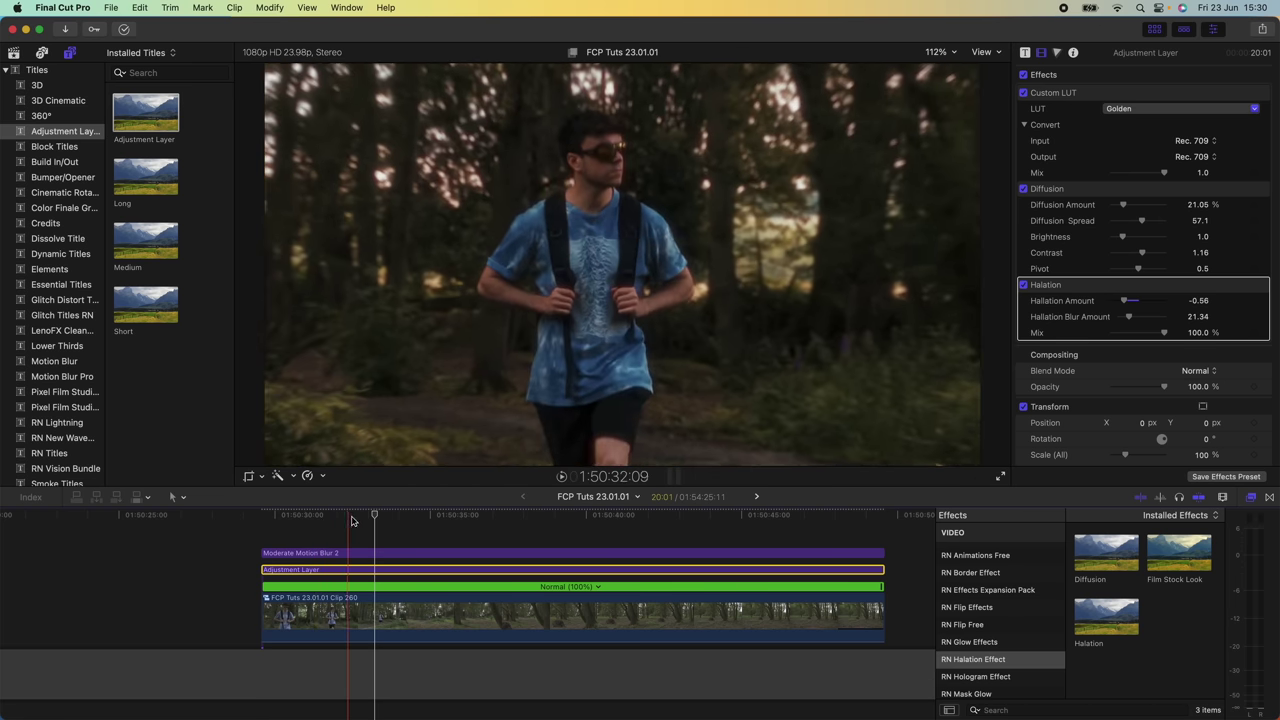
{"action": "left_click", "coordinate": [364, 519]}
{"action": "left_click", "coordinate": [378, 519]}
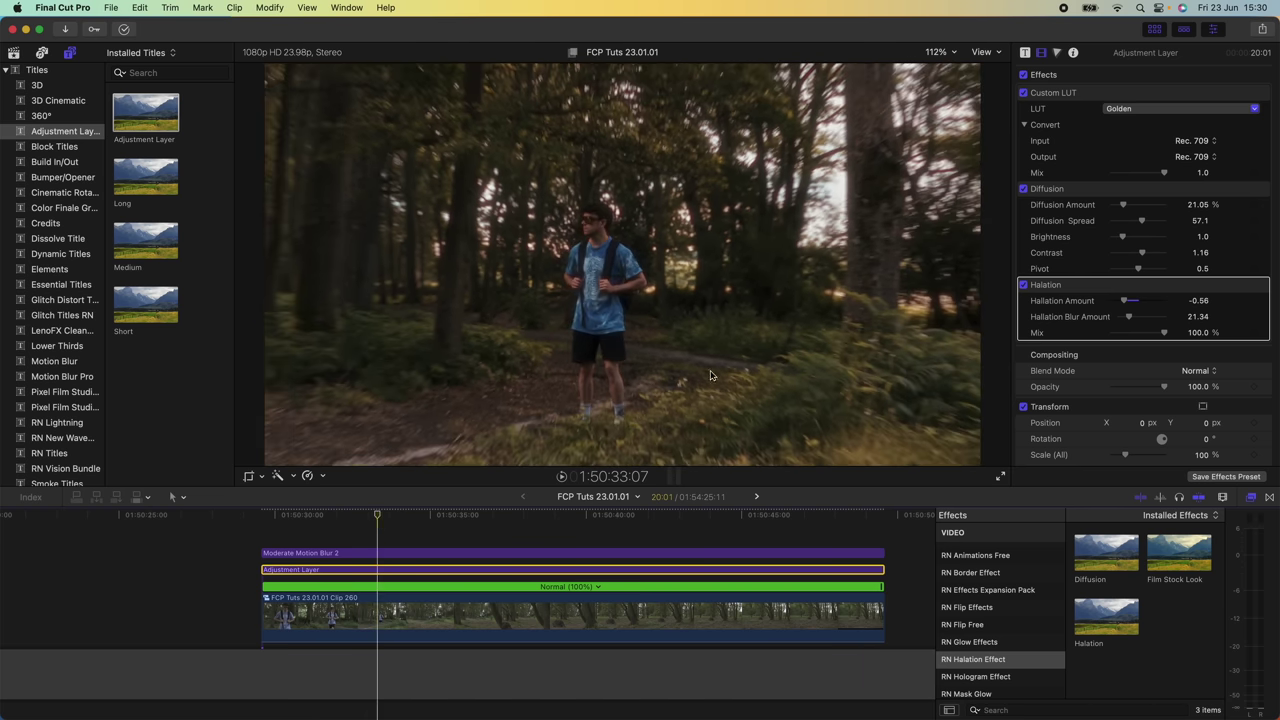